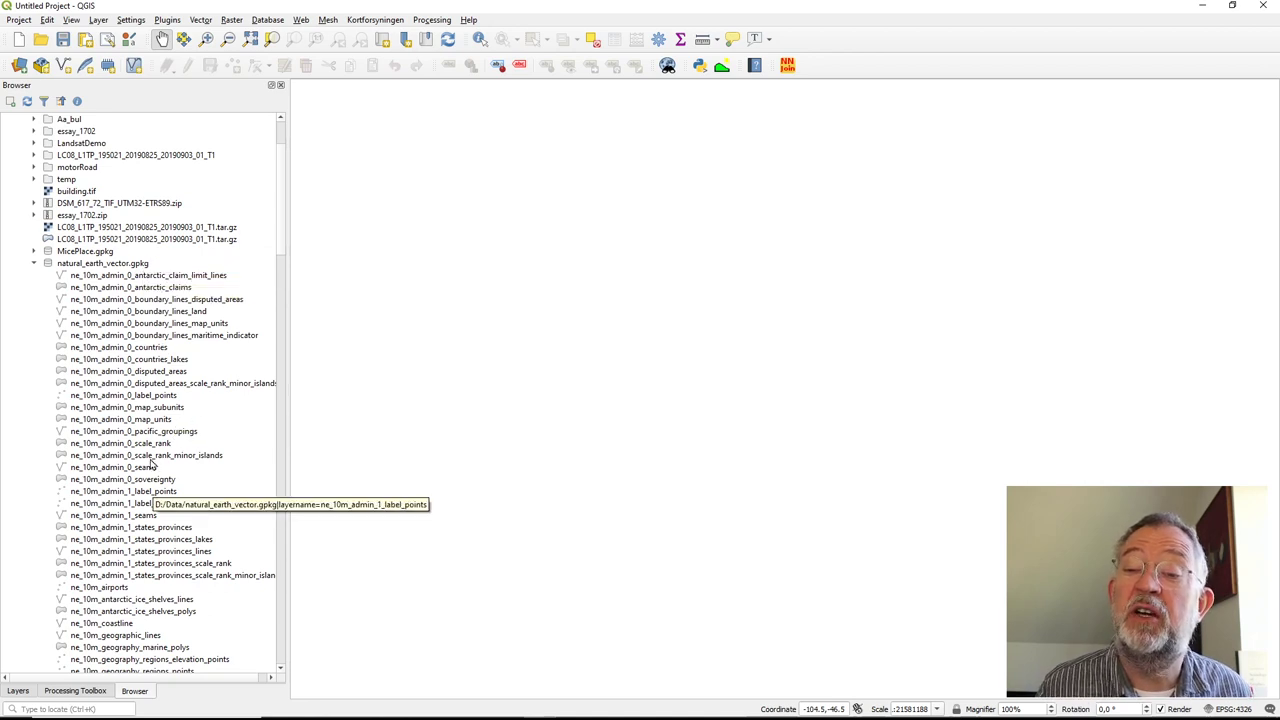
Add the ne_10m_admin_0_countries and ne_10m_populated_places layers from natural_earth_vector.gpkg to the map.
drag(130, 349, 528, 342)
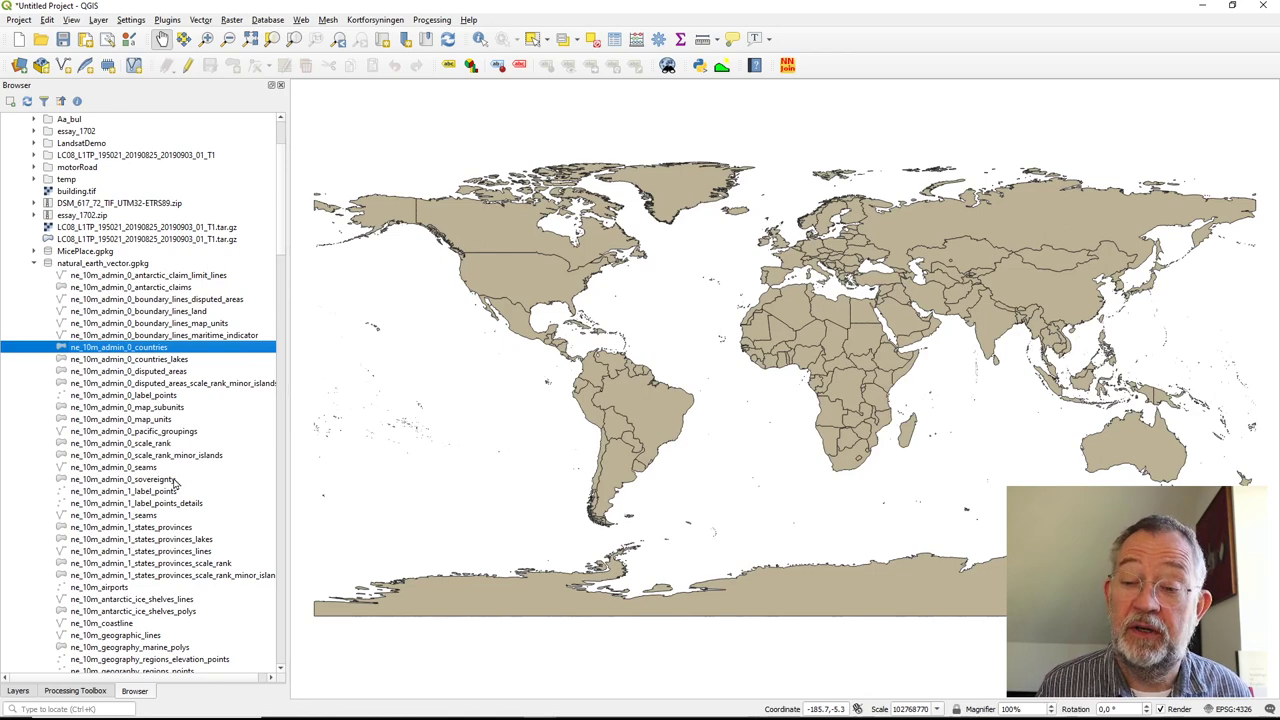
scroll(173, 481, down, 6)
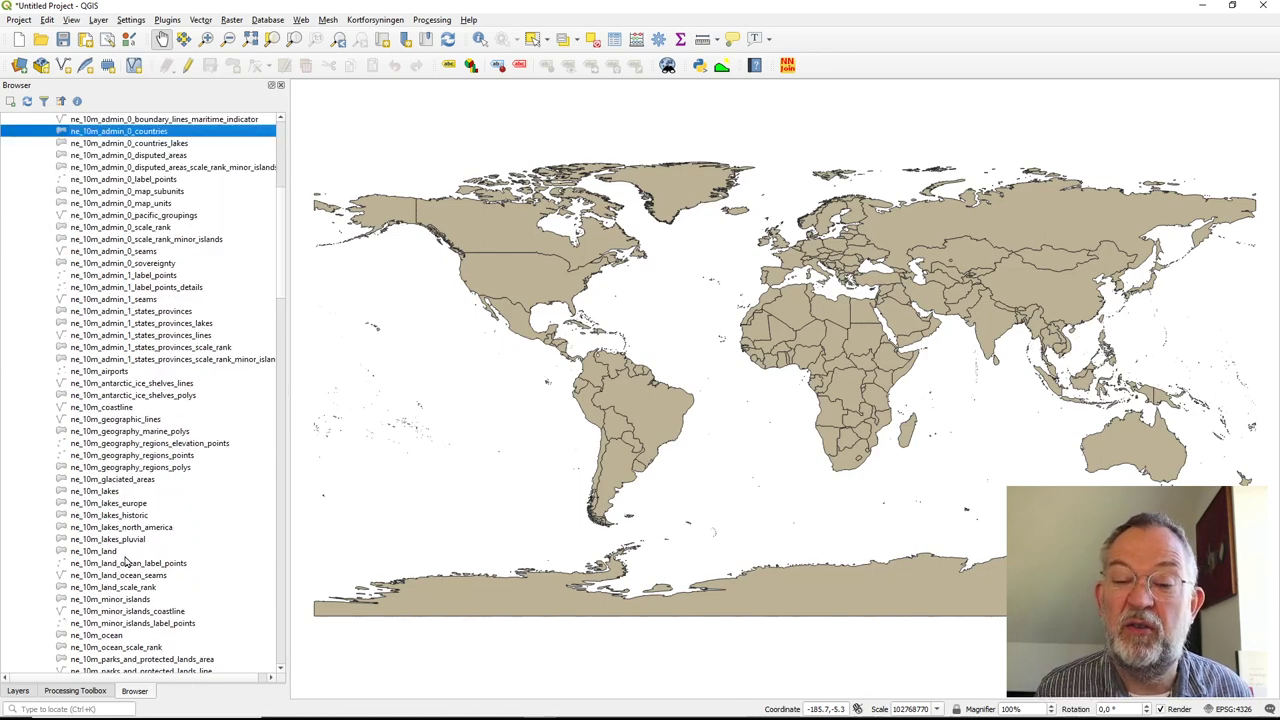
scroll(143, 647, down, 3)
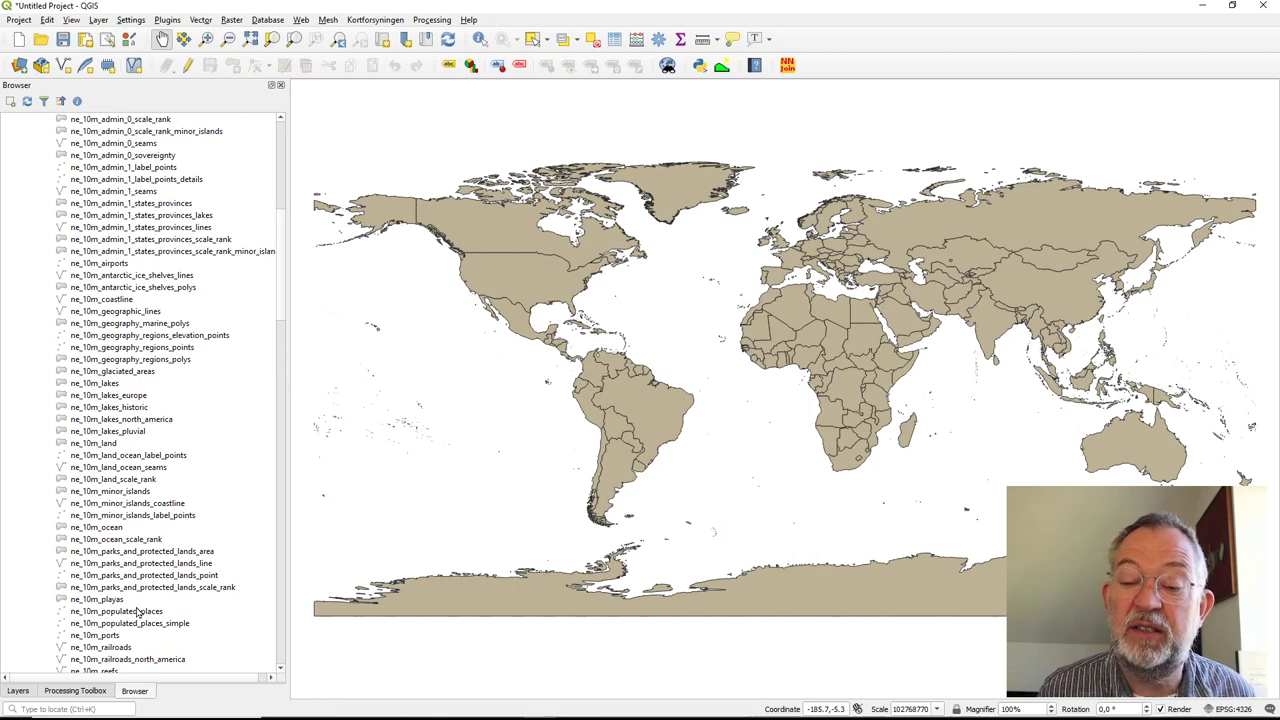
drag(138, 610, 515, 479)
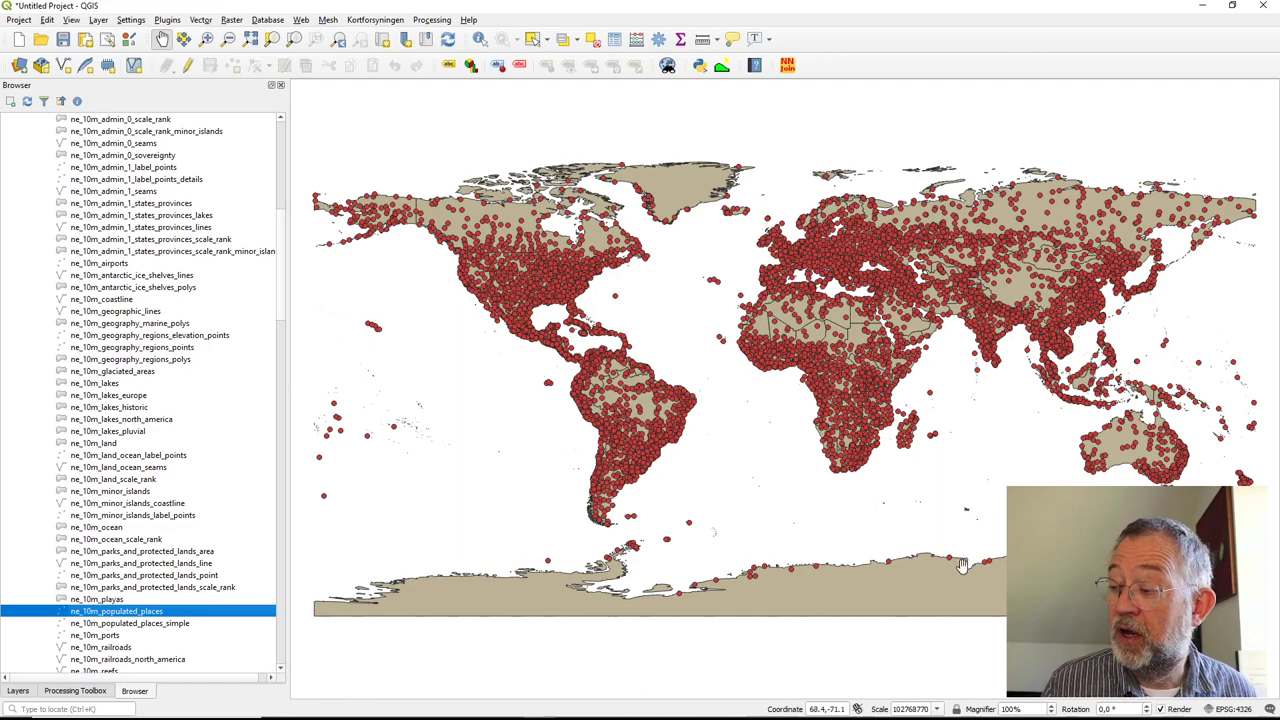
Try ETRS89-extended / LCC Europe (EPSG:3034) as the project coordinate reference system, using the Europe Conformal 2001 transformation with 1 metre accuracy.
scroll(812, 250, up, 3)
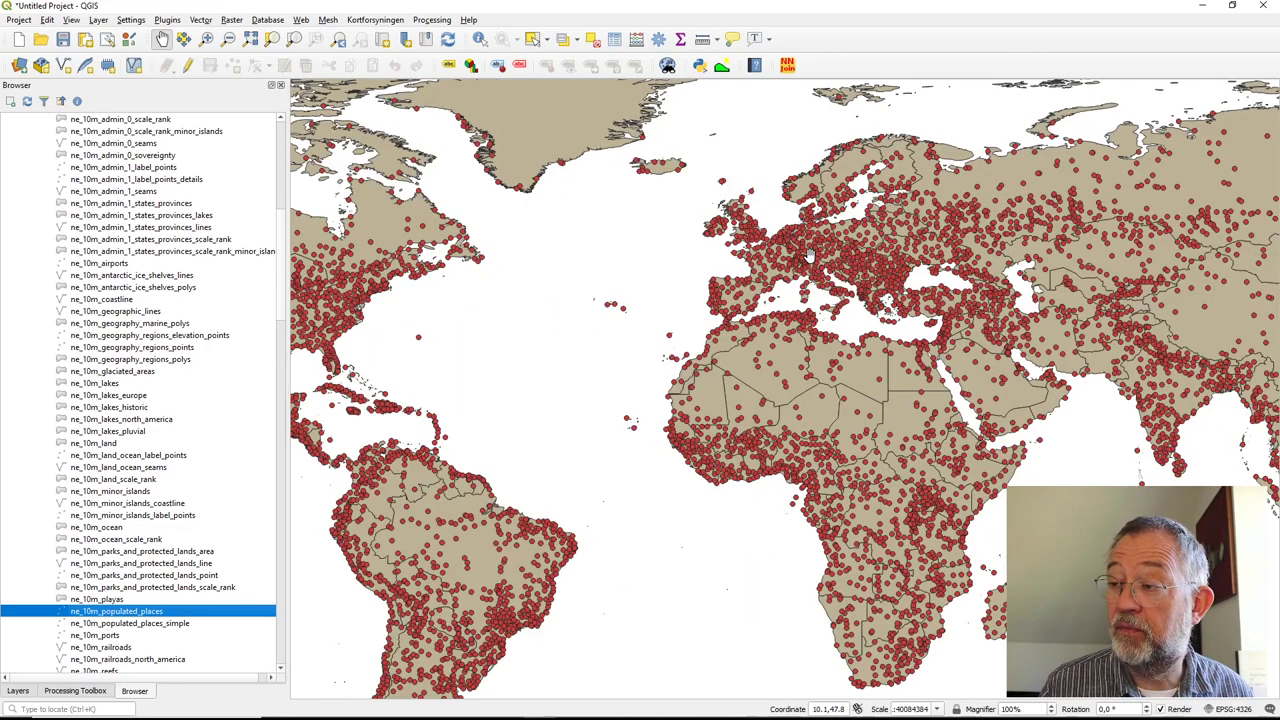
drag(930, 317, 760, 467)
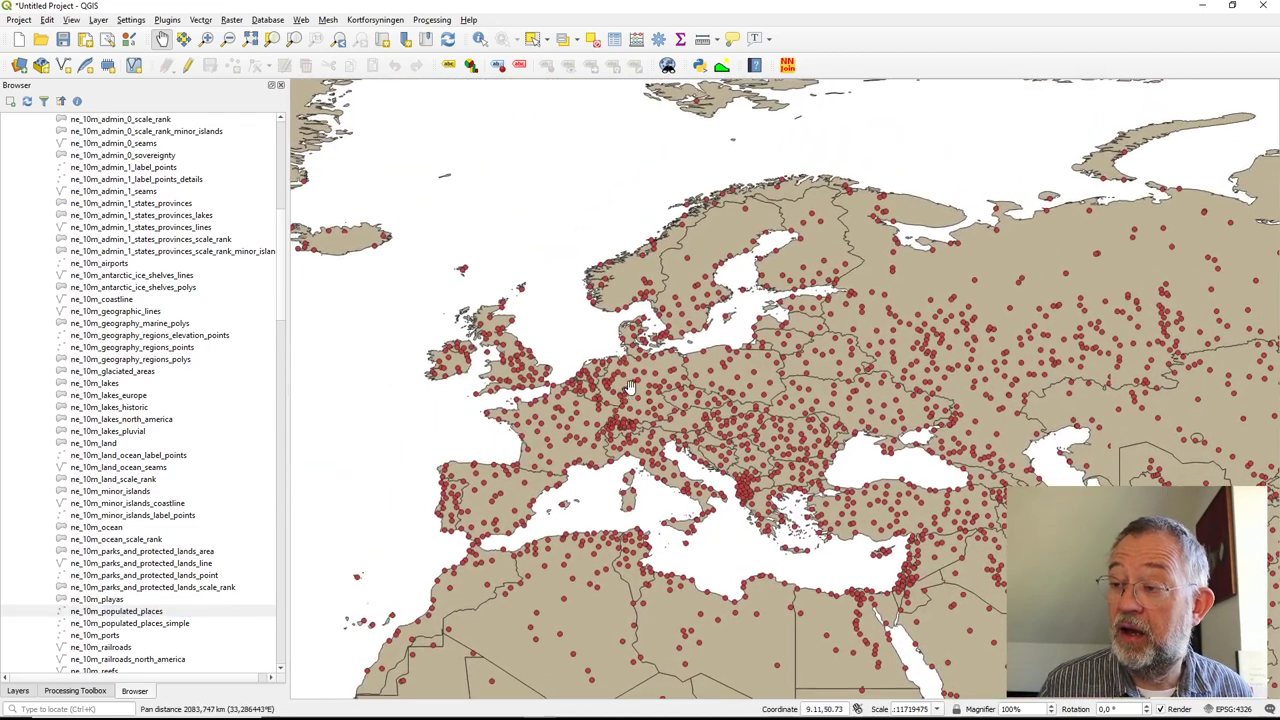
click(1228, 709)
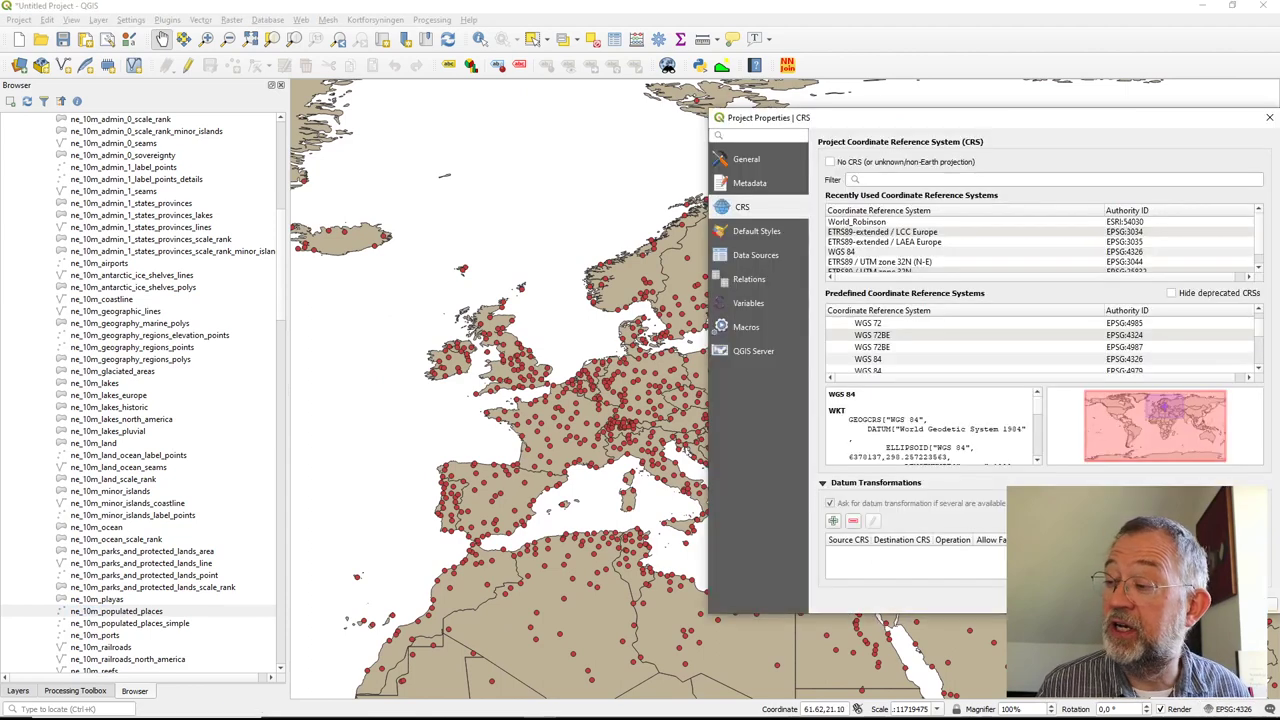
click(884, 234)
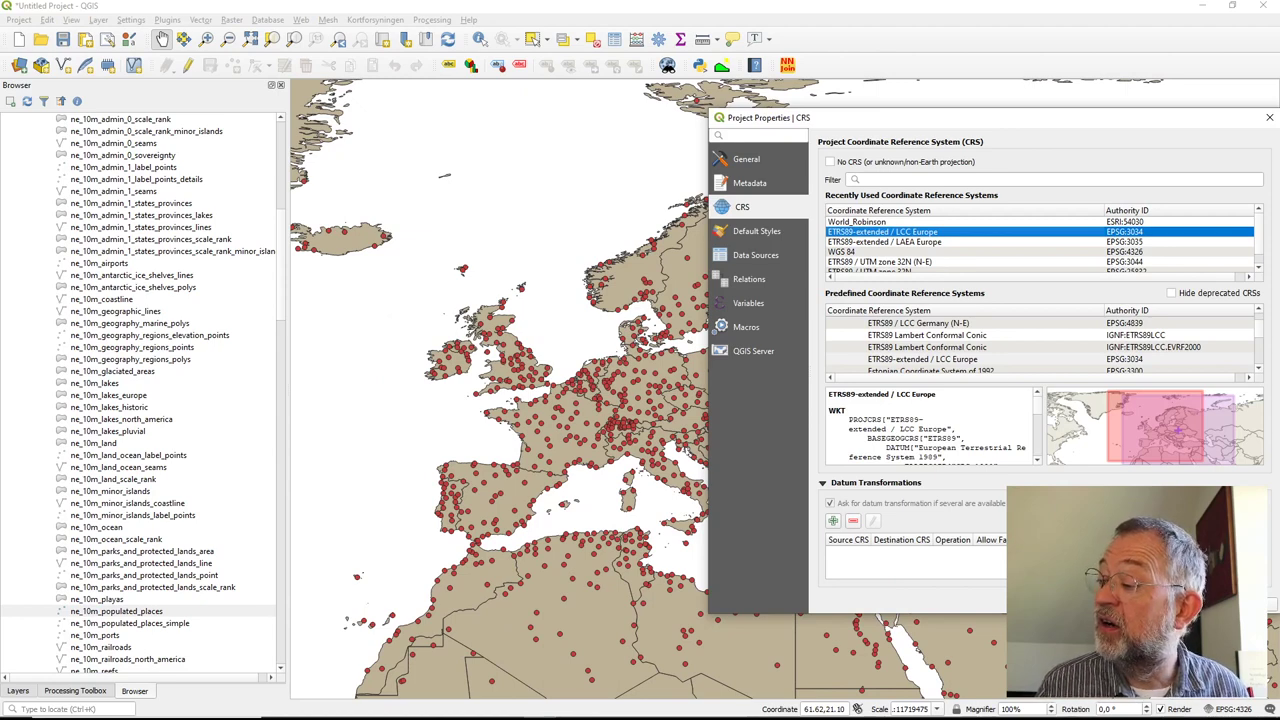
click(877, 243)
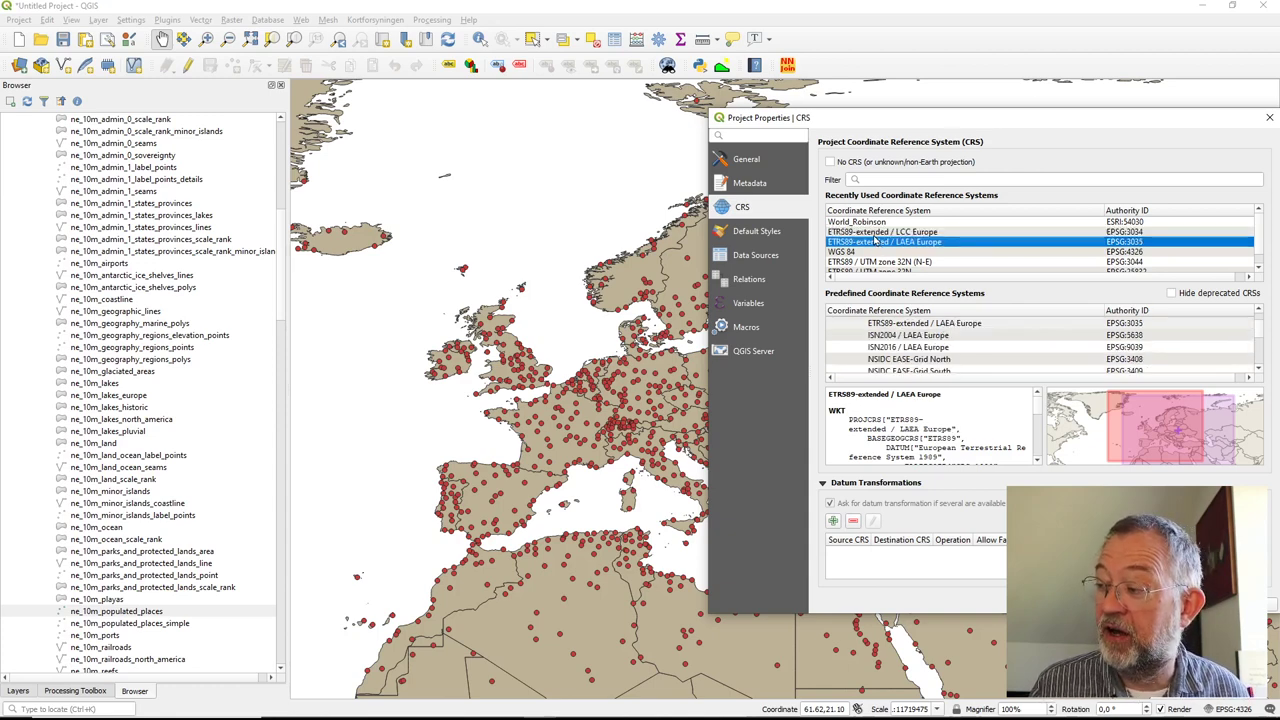
click(875, 235)
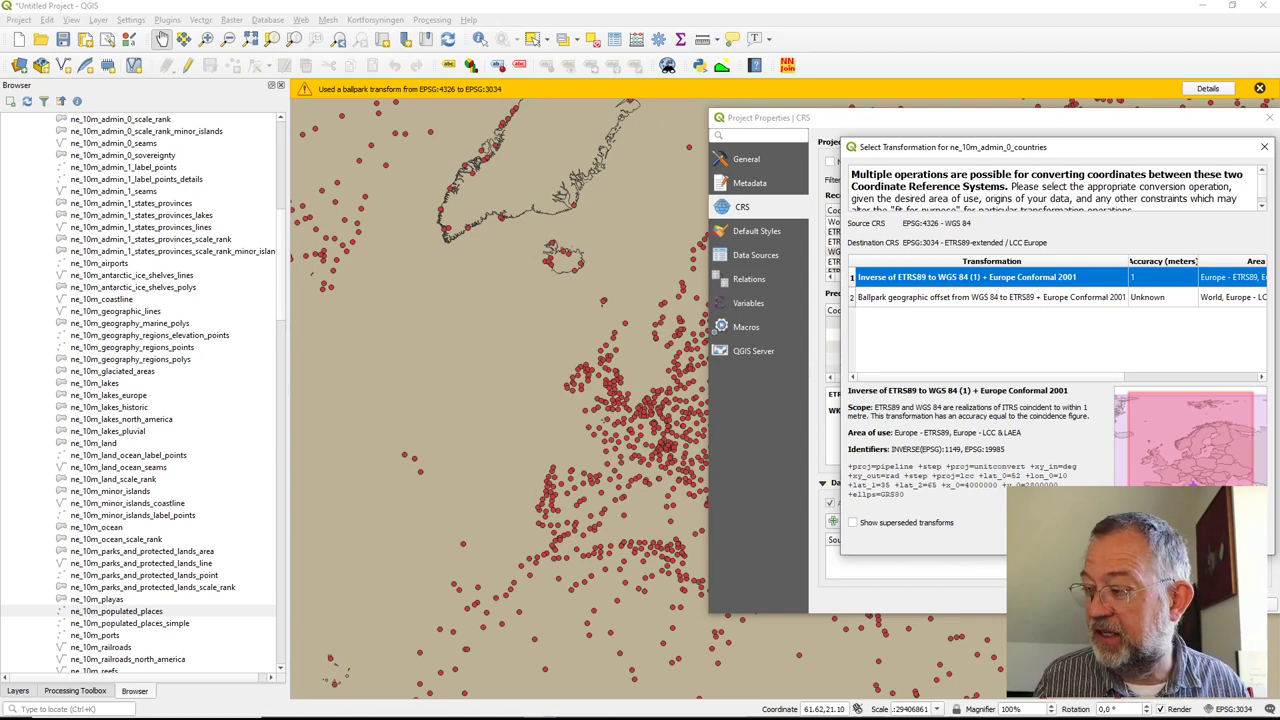
key(Return)
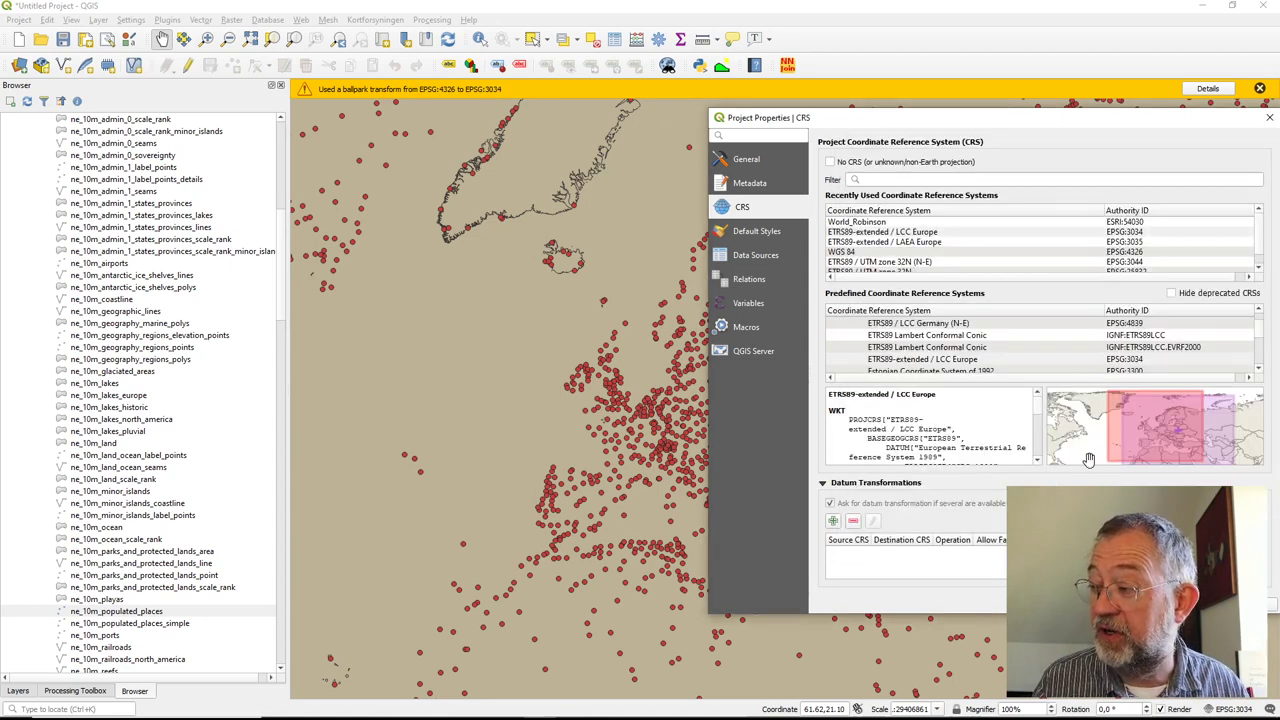
Set the project coordinate reference system to ETRS89-extended / LAEA Europe (EPSG:3035) with the Europe Equal Area 2001 transformation, and dismiss the transform warning.
click(899, 234)
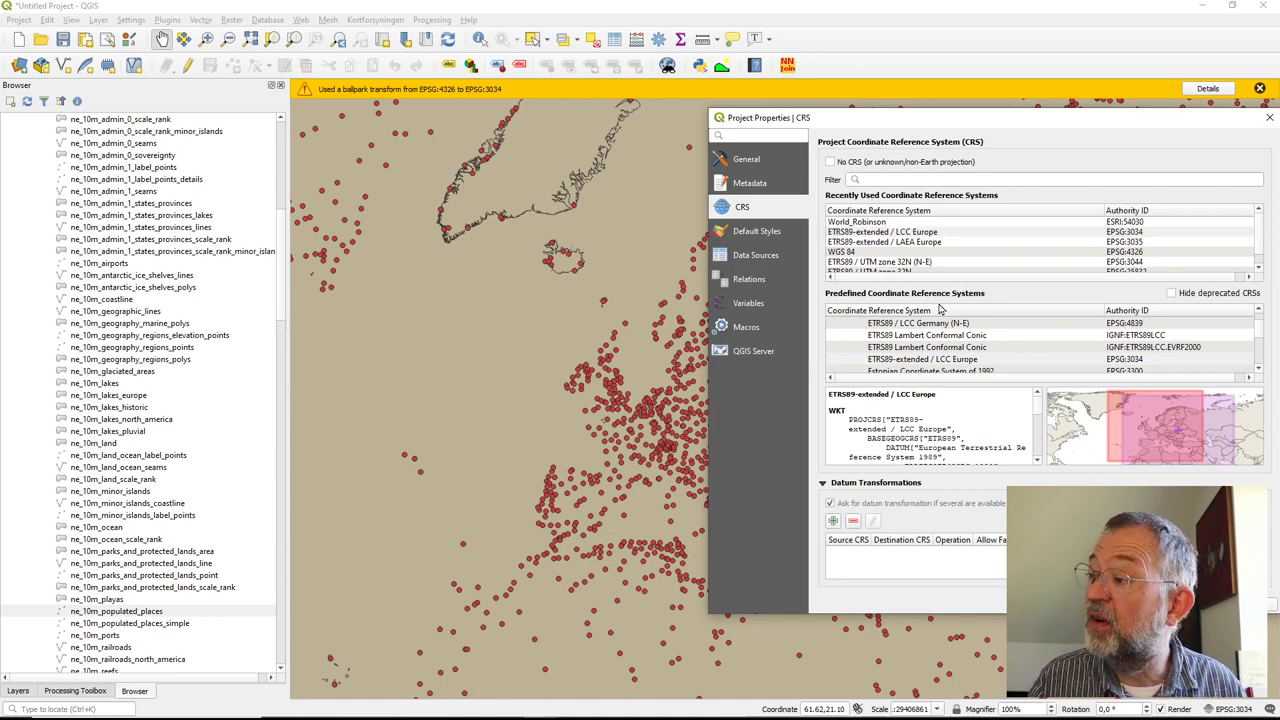
click(896, 242)
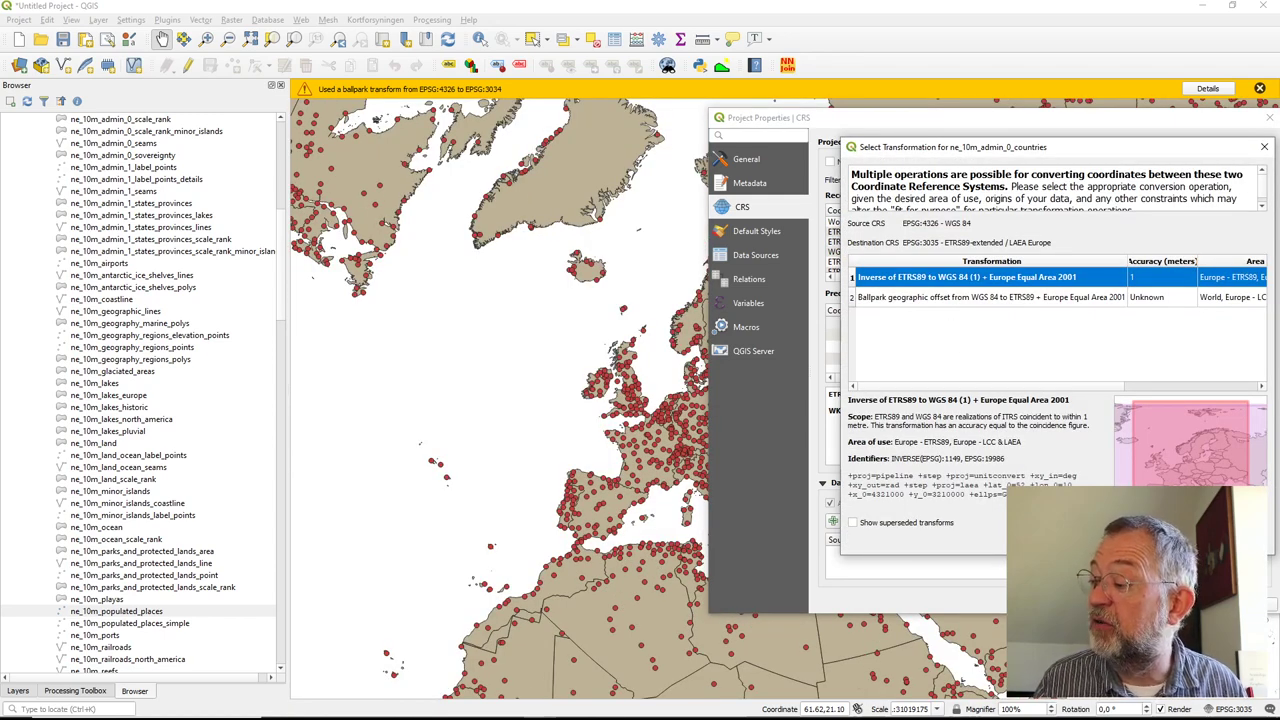
key(Return)
key(Return)
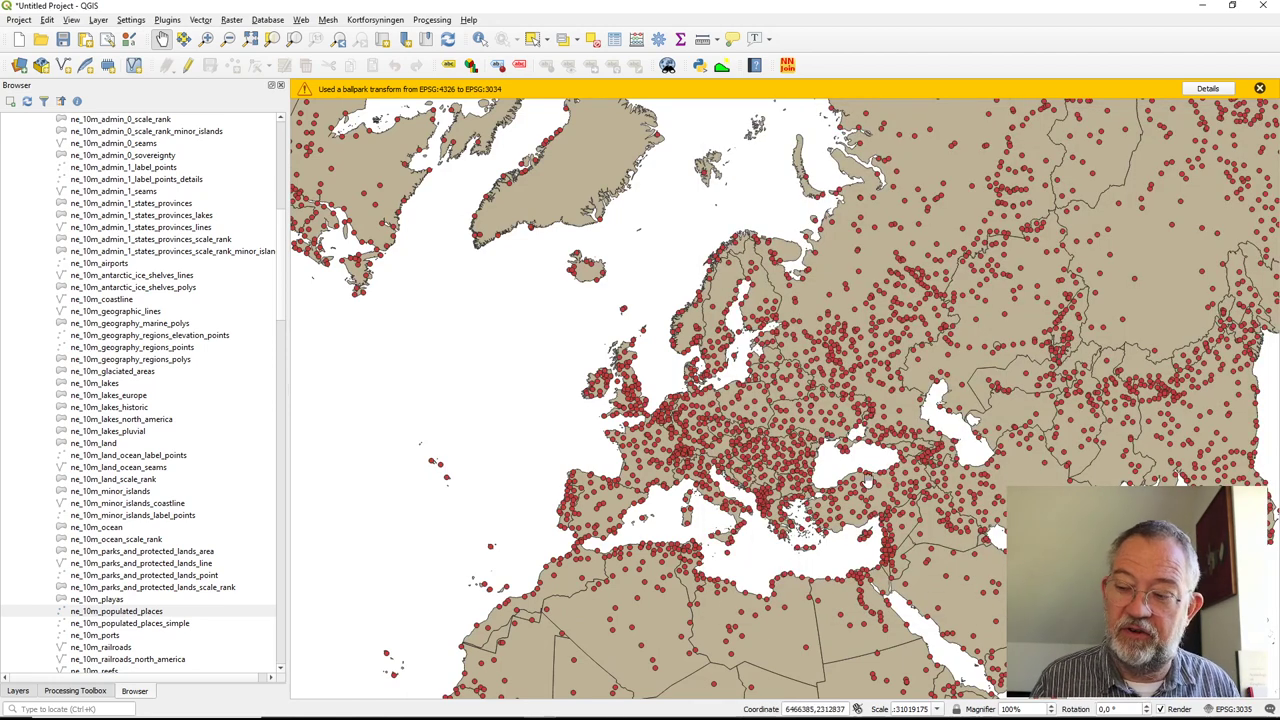
click(1260, 89)
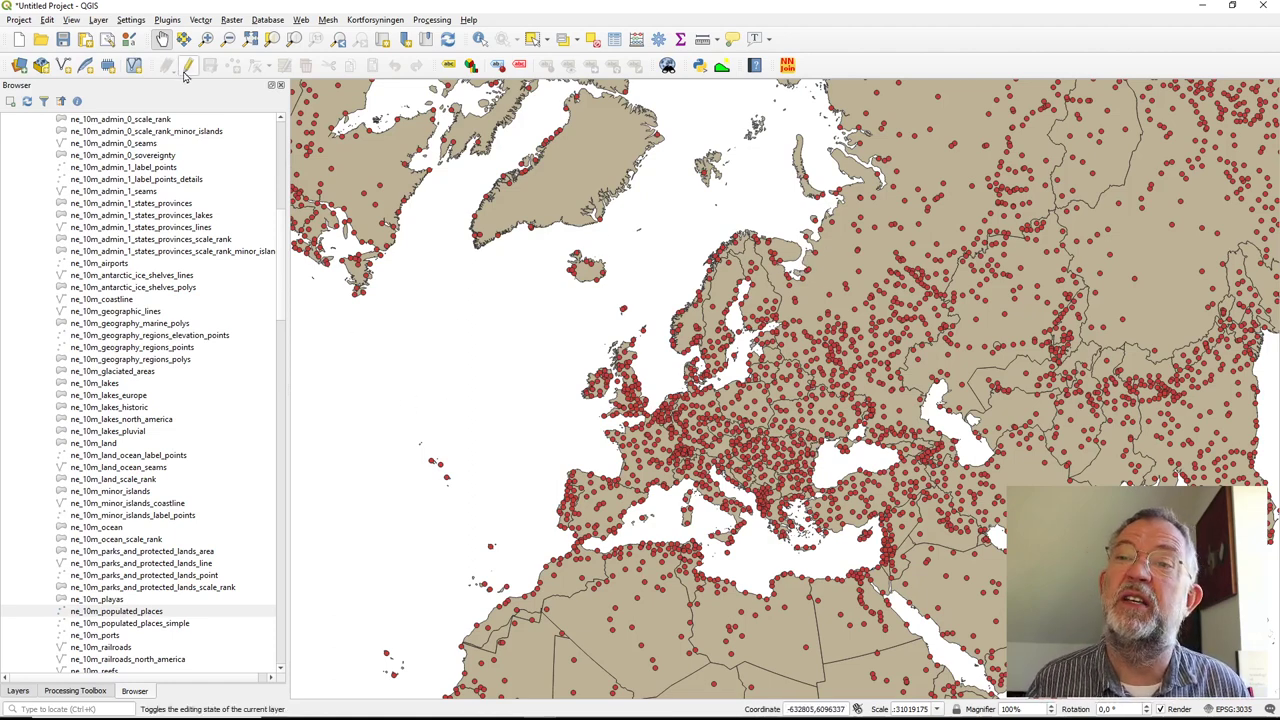
Create a temporary scratch layer with Polygon / CurvePolygon geometry in the project CRS, EPSG:3035.
click(106, 26)
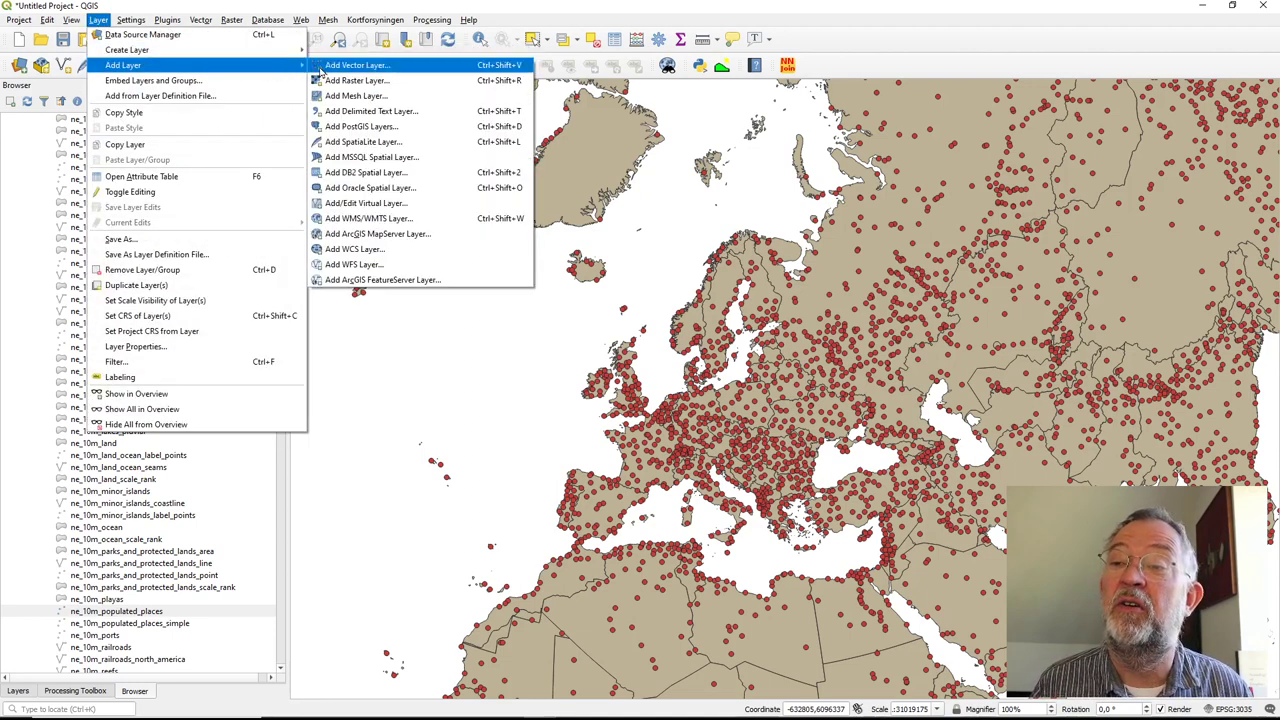
mouse_move(190, 50)
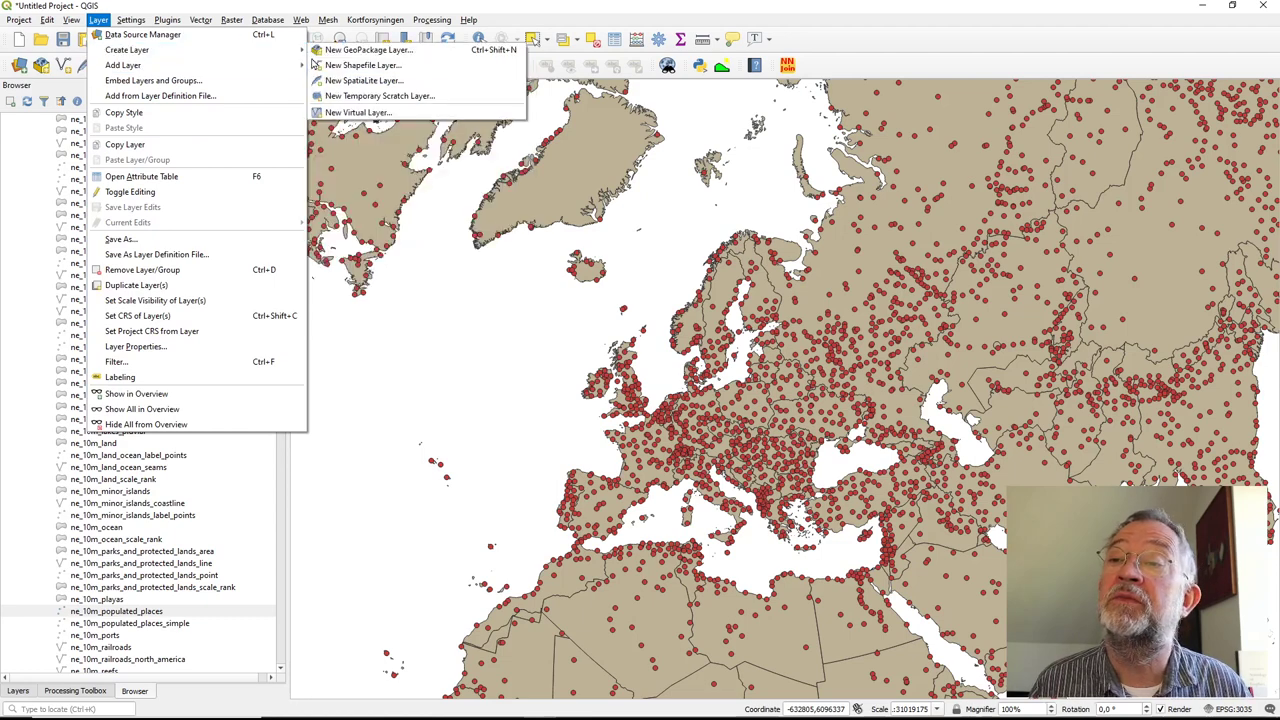
click(413, 97)
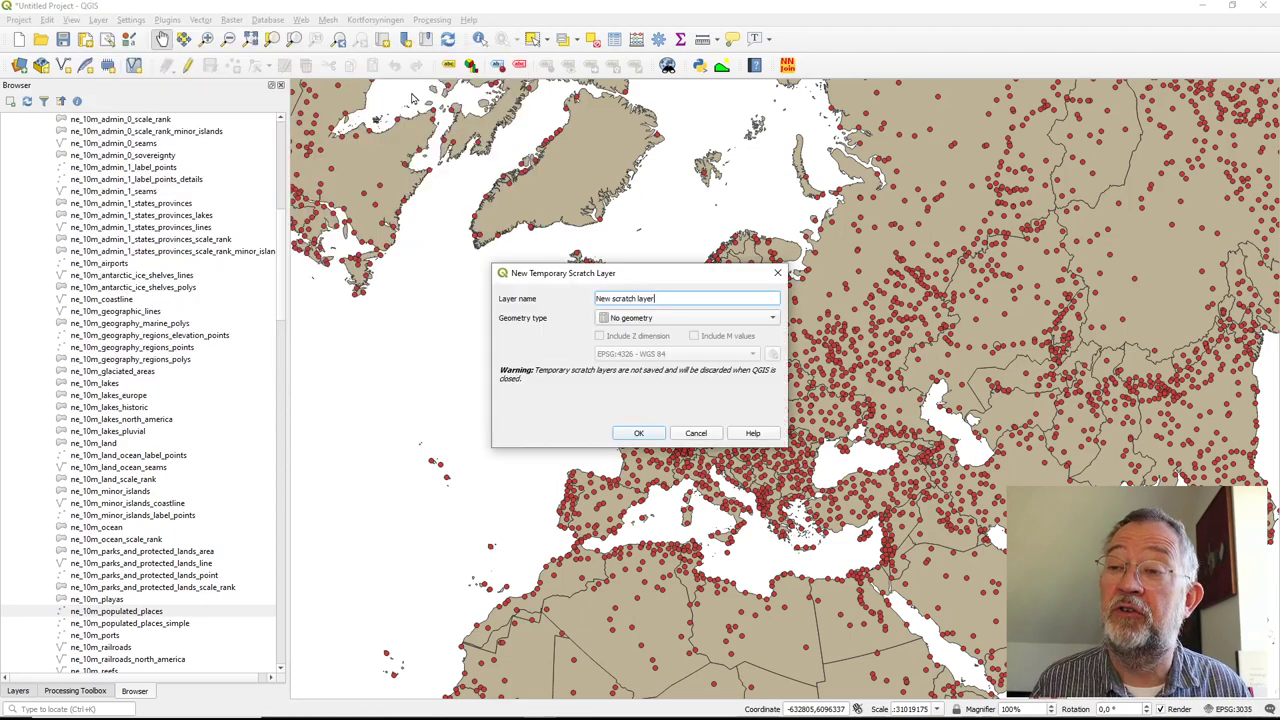
click(670, 322)
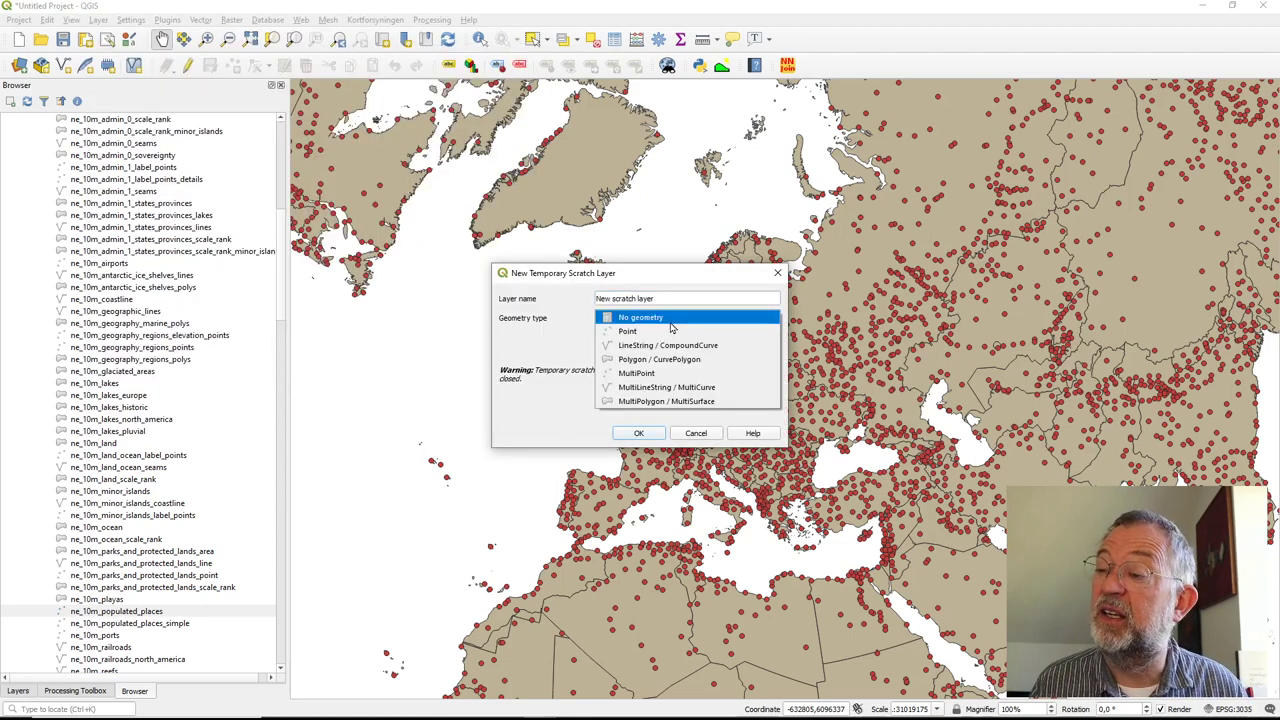
click(667, 364)
click(638, 358)
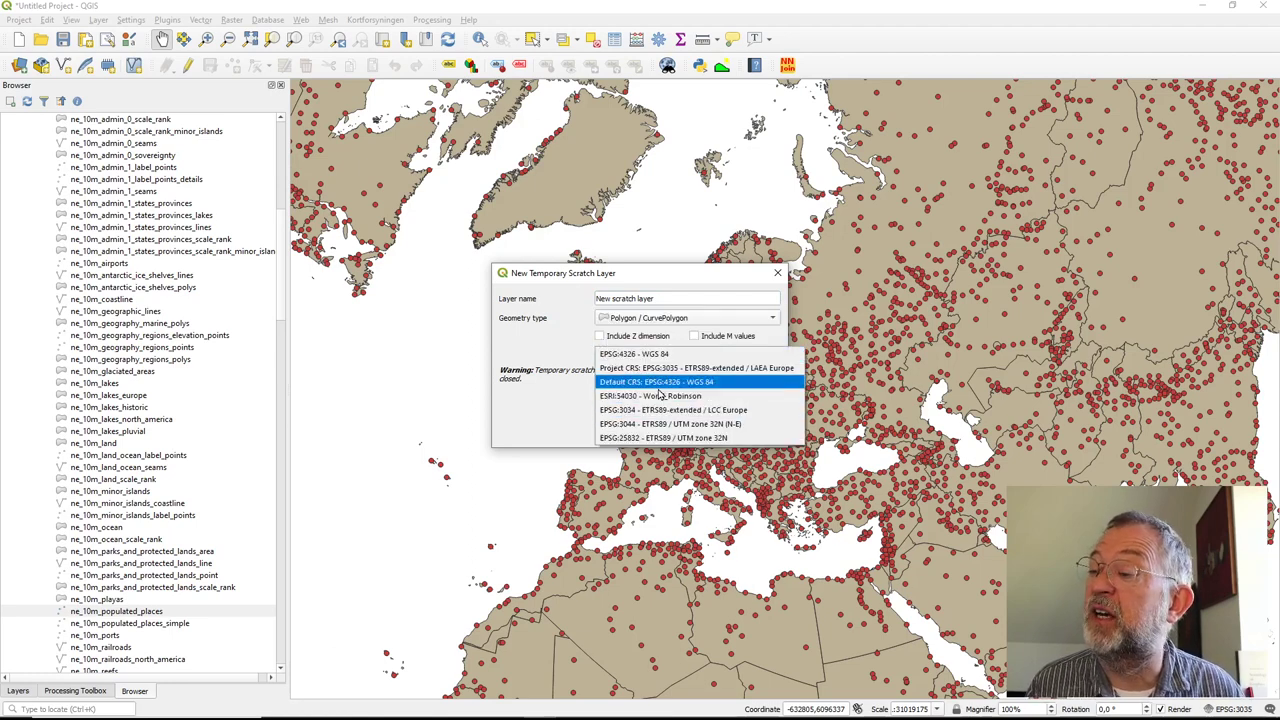
click(668, 370)
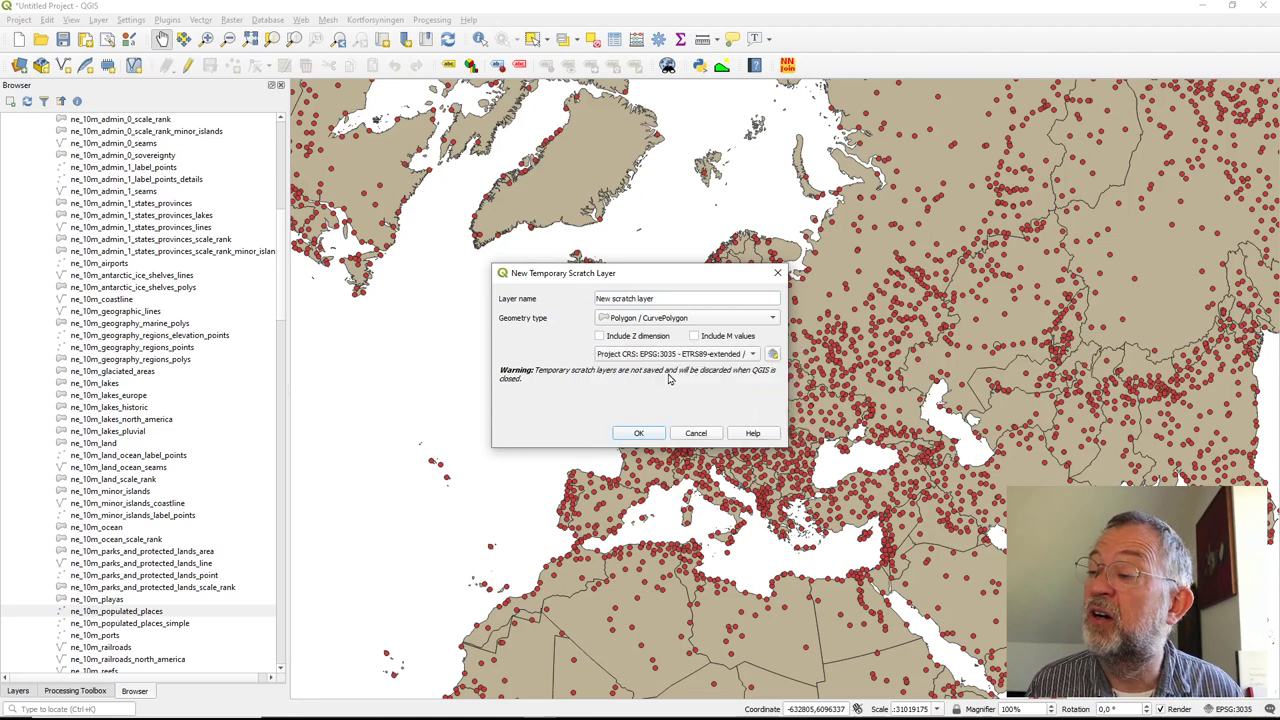
click(638, 435)
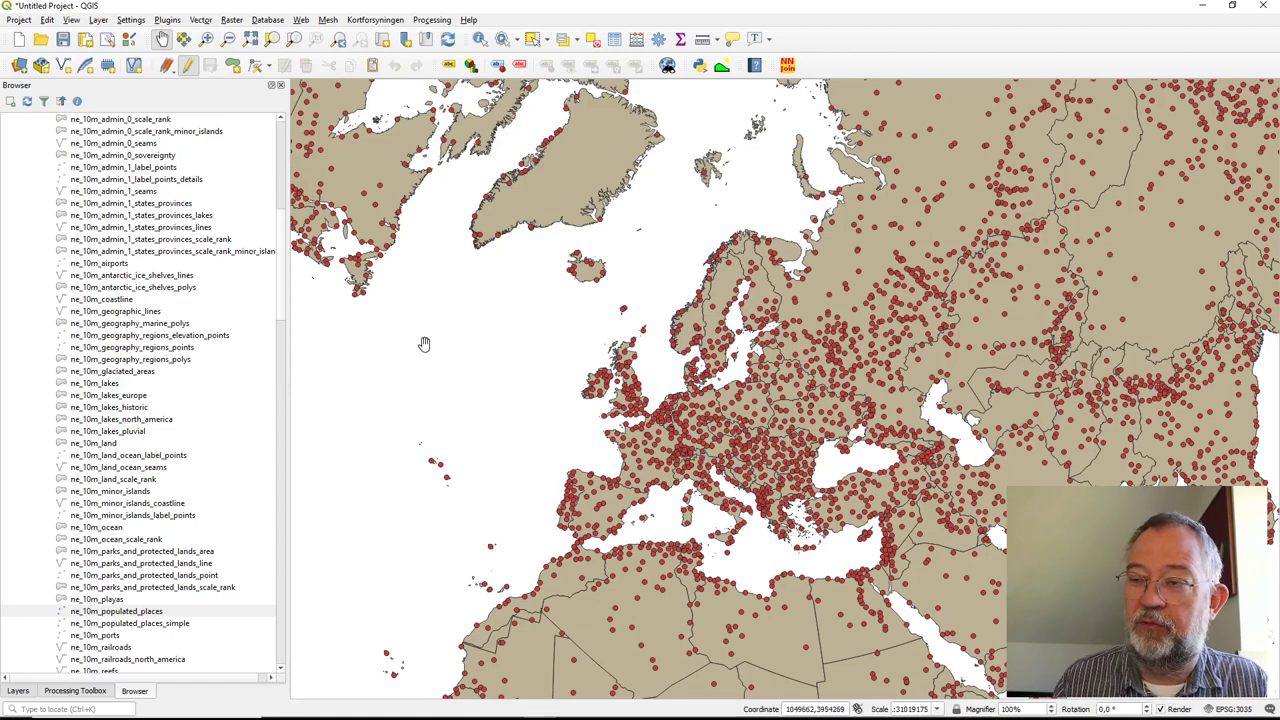
Draw a four-cornered polygon enclosing Europe from Iceland to the eastern Mediterranean in the scratch layer, and save the layer edits.
click(236, 68)
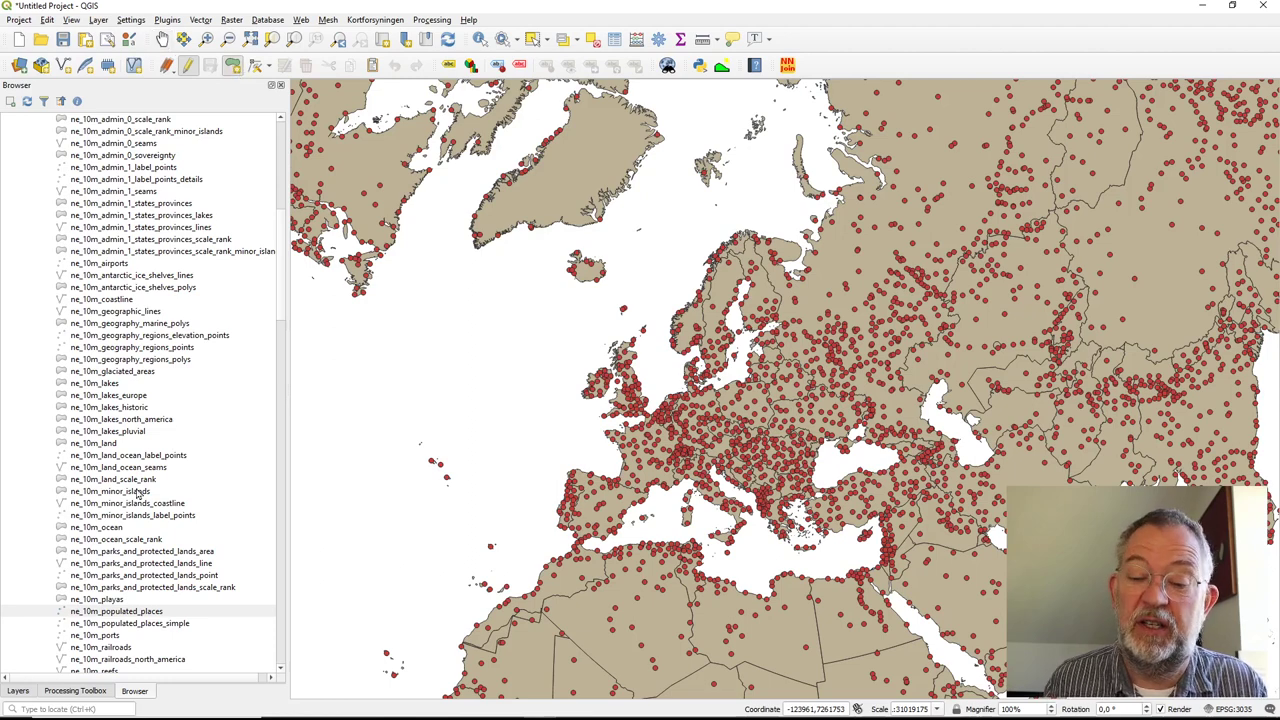
click(17, 693)
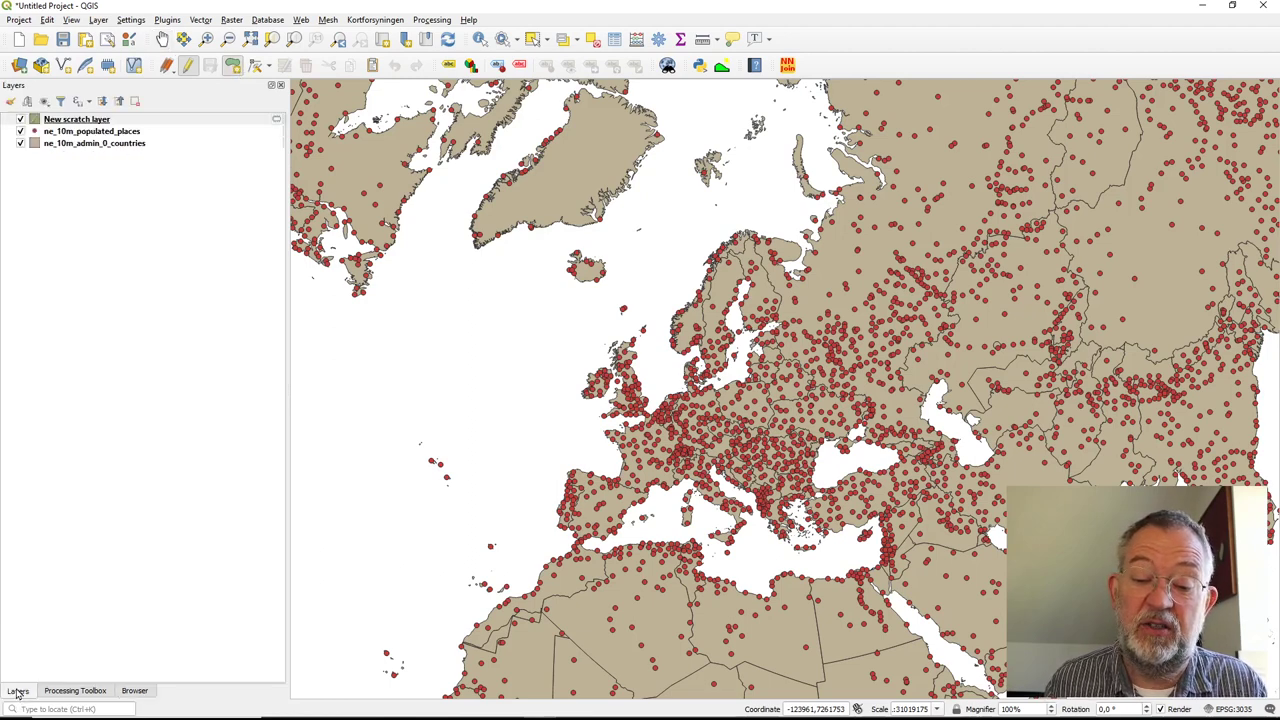
click(55, 122)
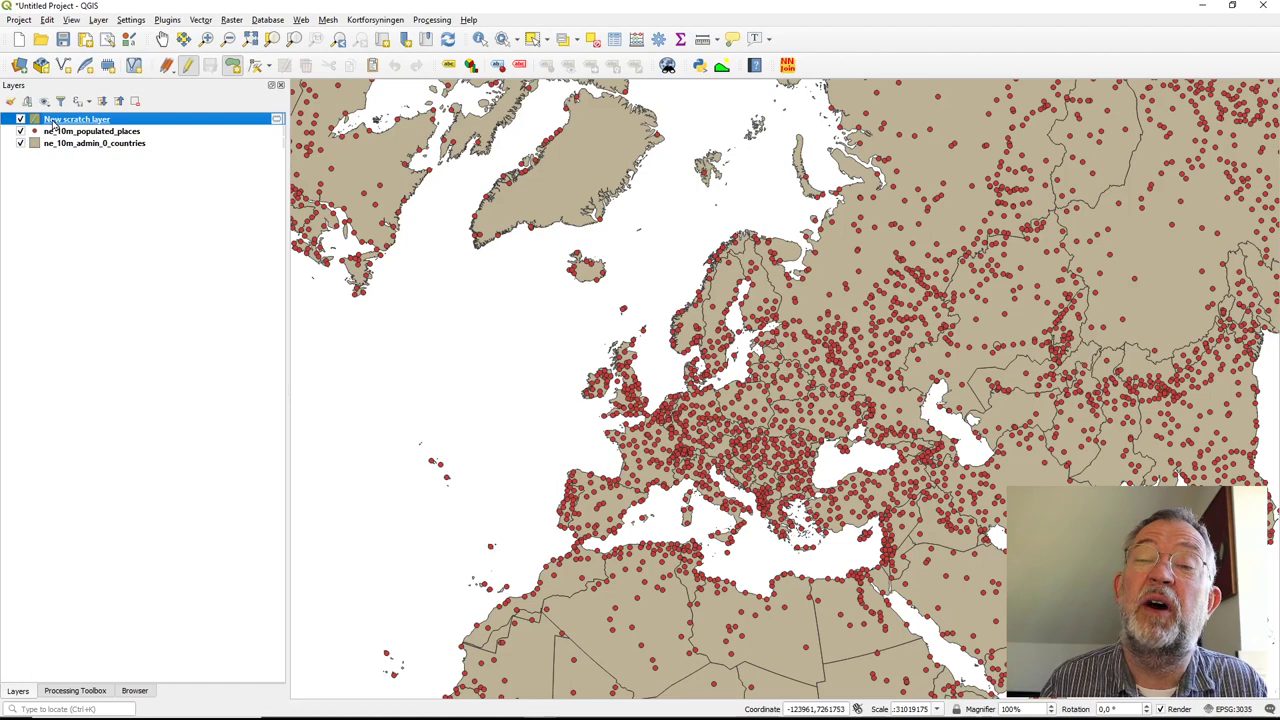
click(233, 67)
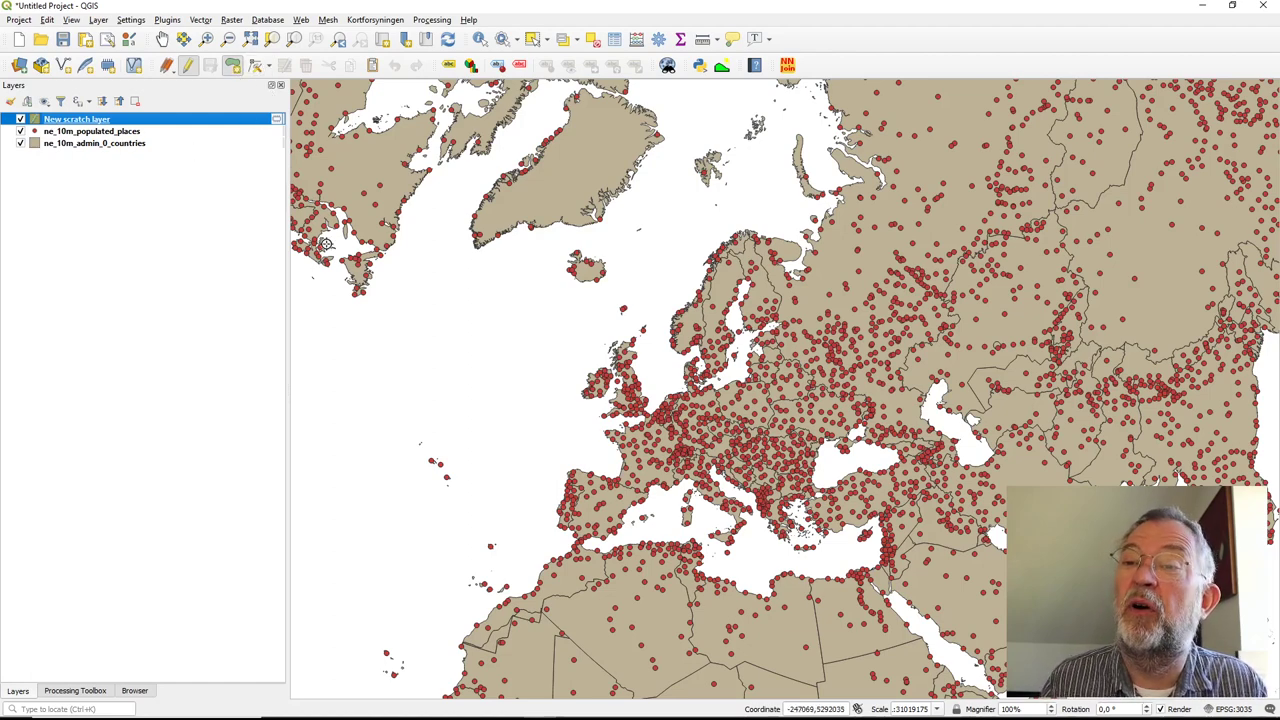
click(506, 240)
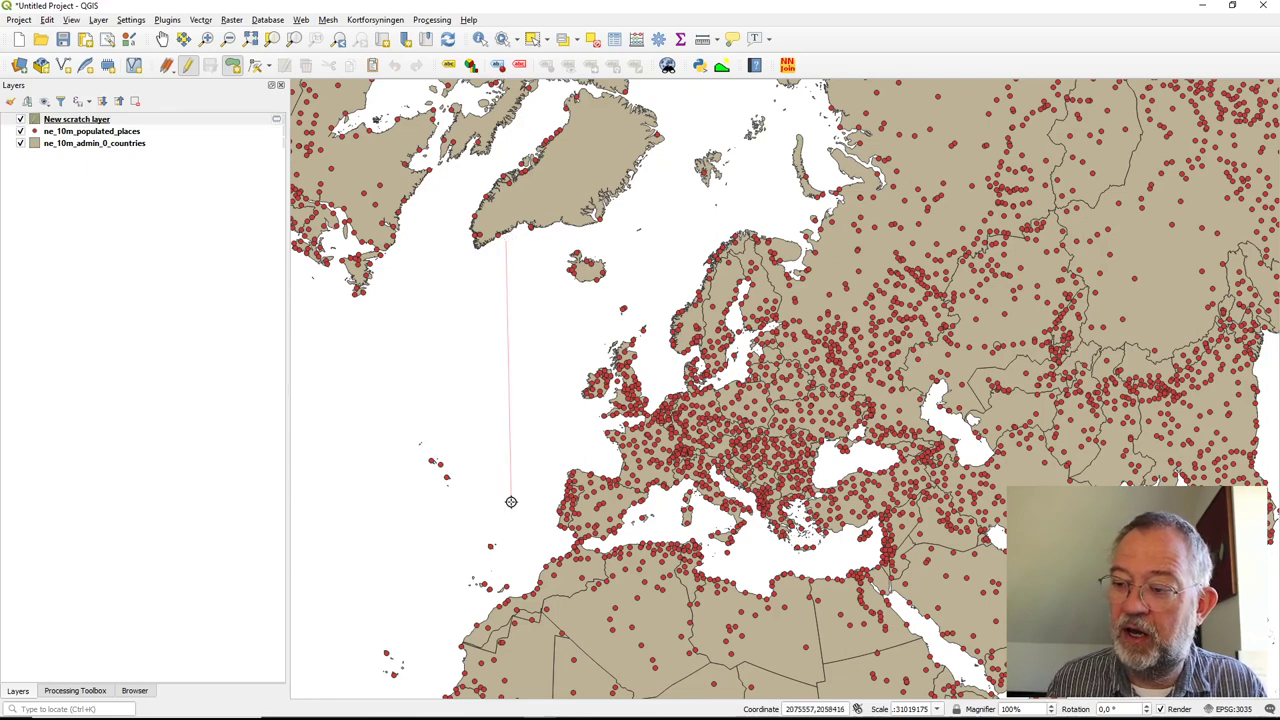
click(514, 547)
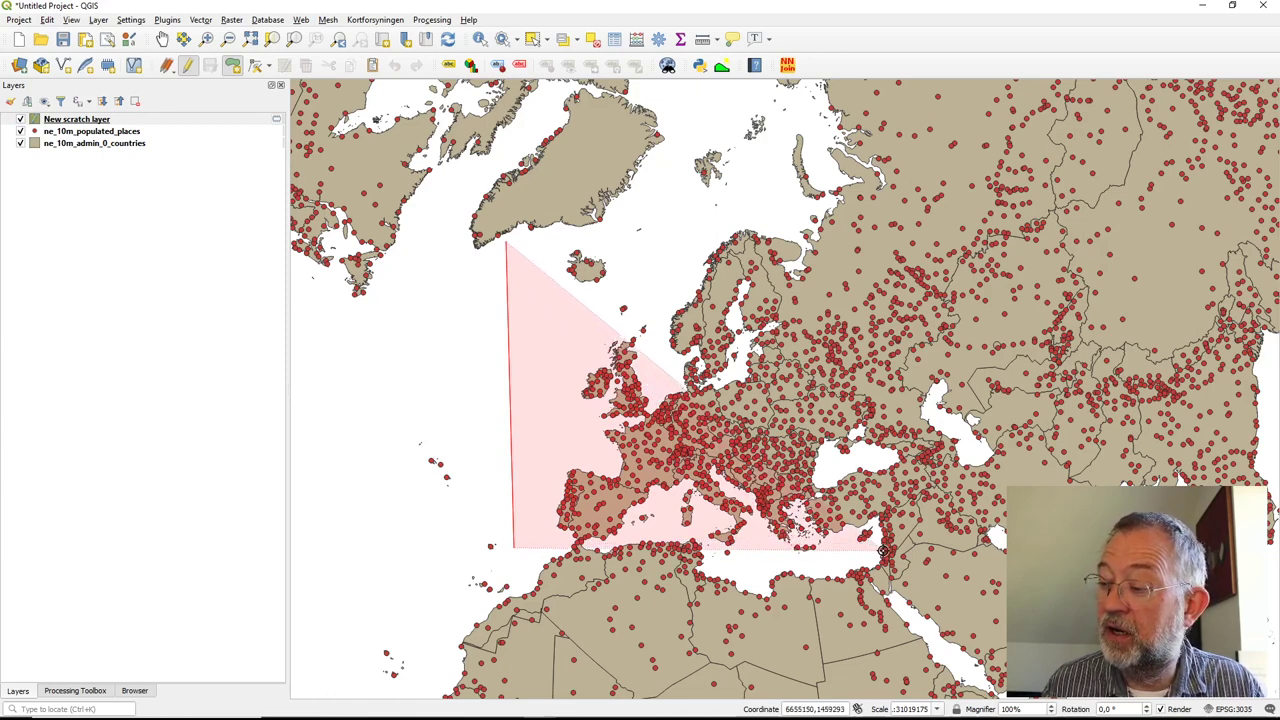
click(883, 551)
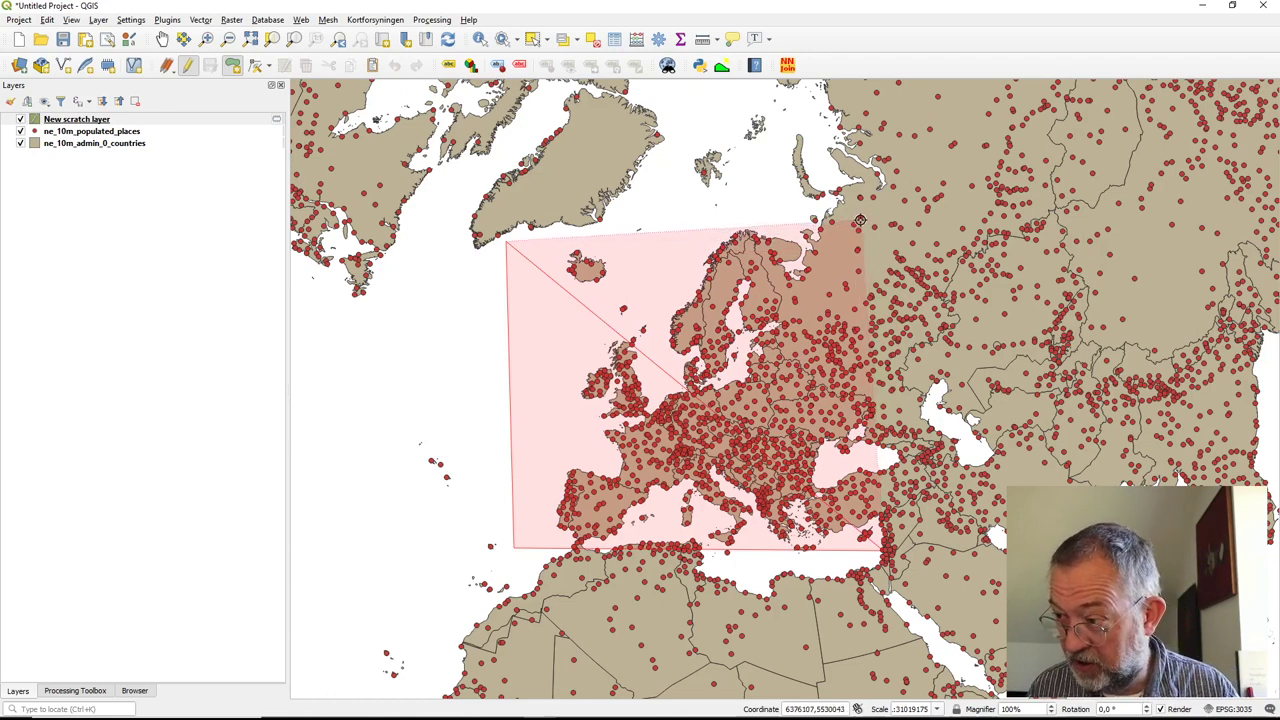
click(860, 221)
right_click(860, 220)
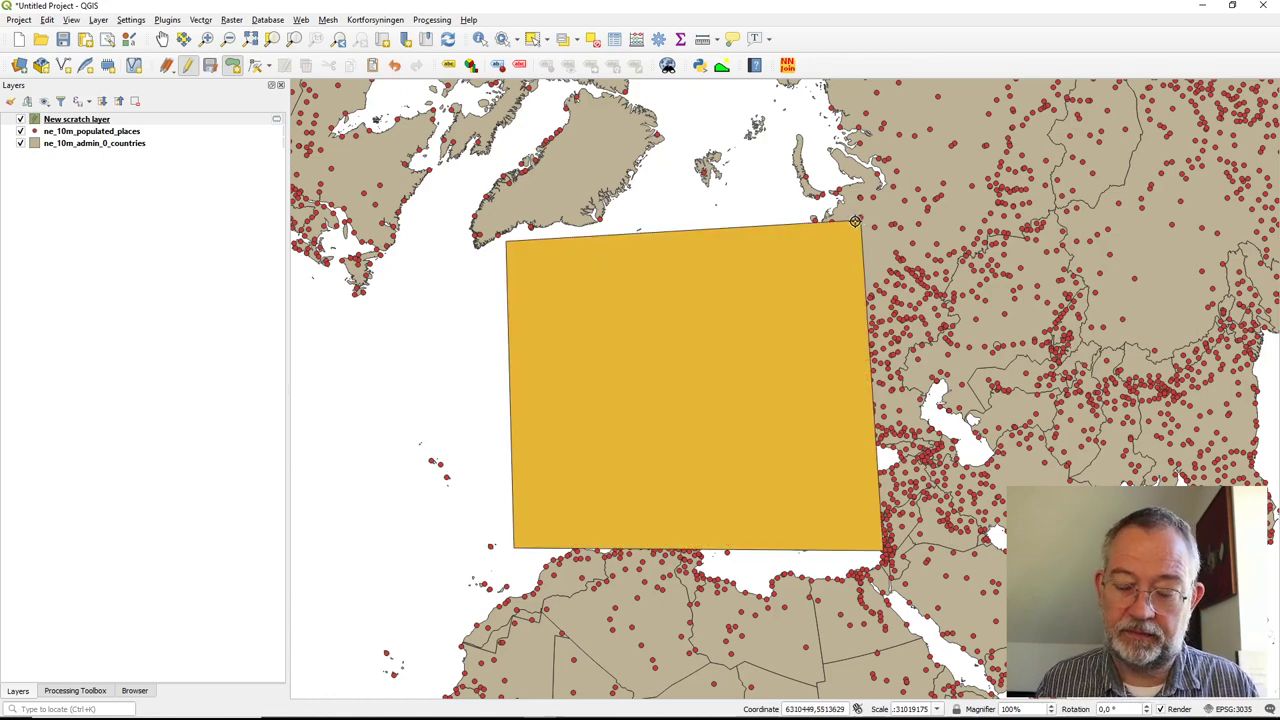
click(187, 66)
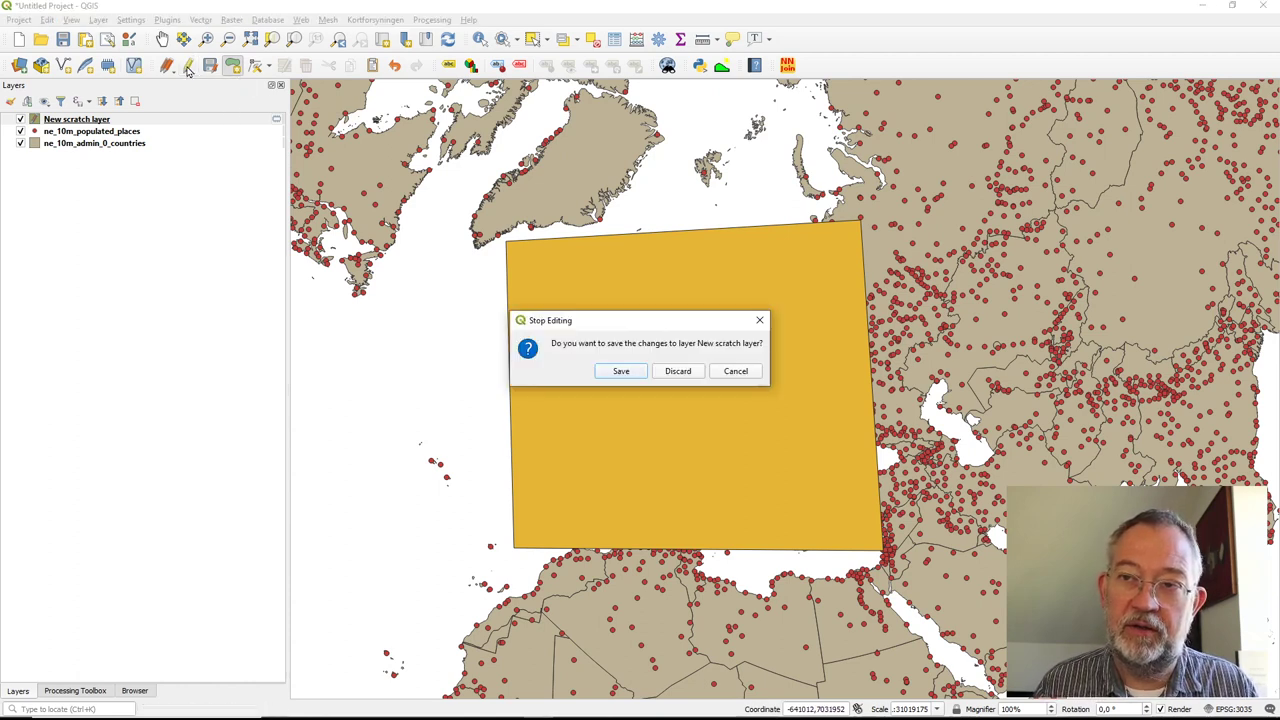
click(621, 372)
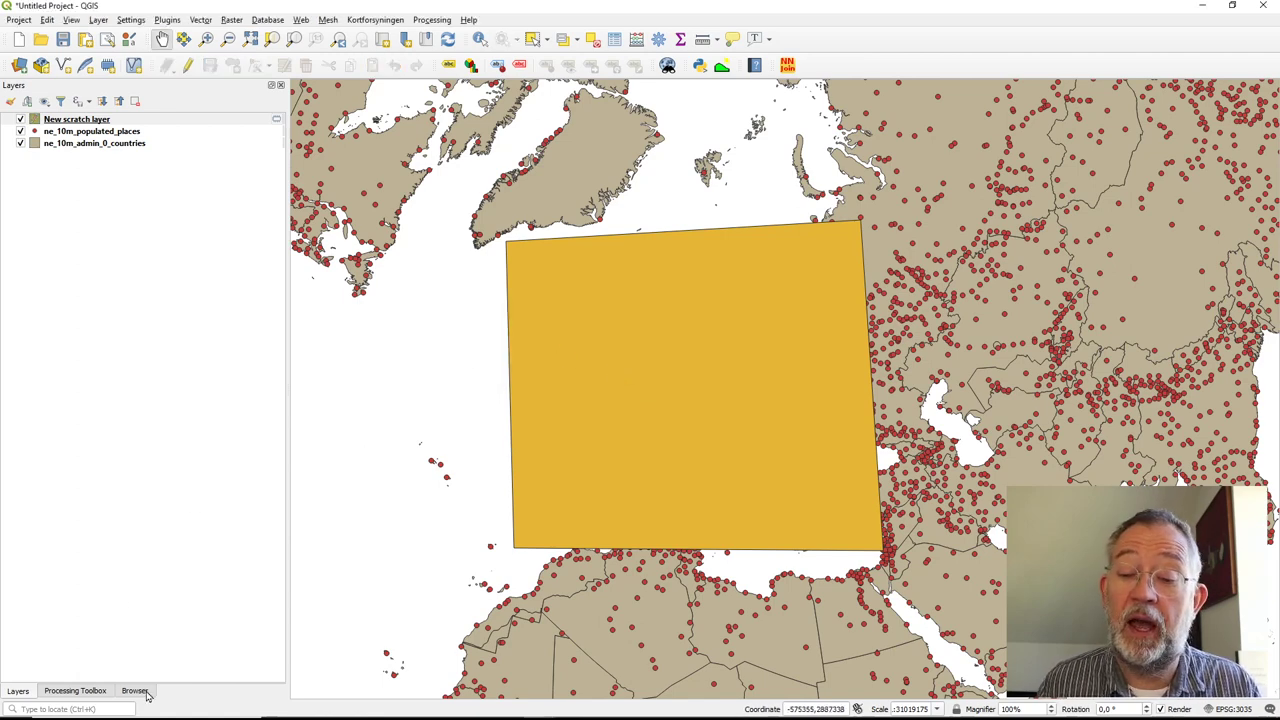
Clip ne_10m_admin_0_countries with the New scratch layer polygon as overlay, outputting to a temporary layer.
click(84, 692)
click(76, 121)
text(clip)
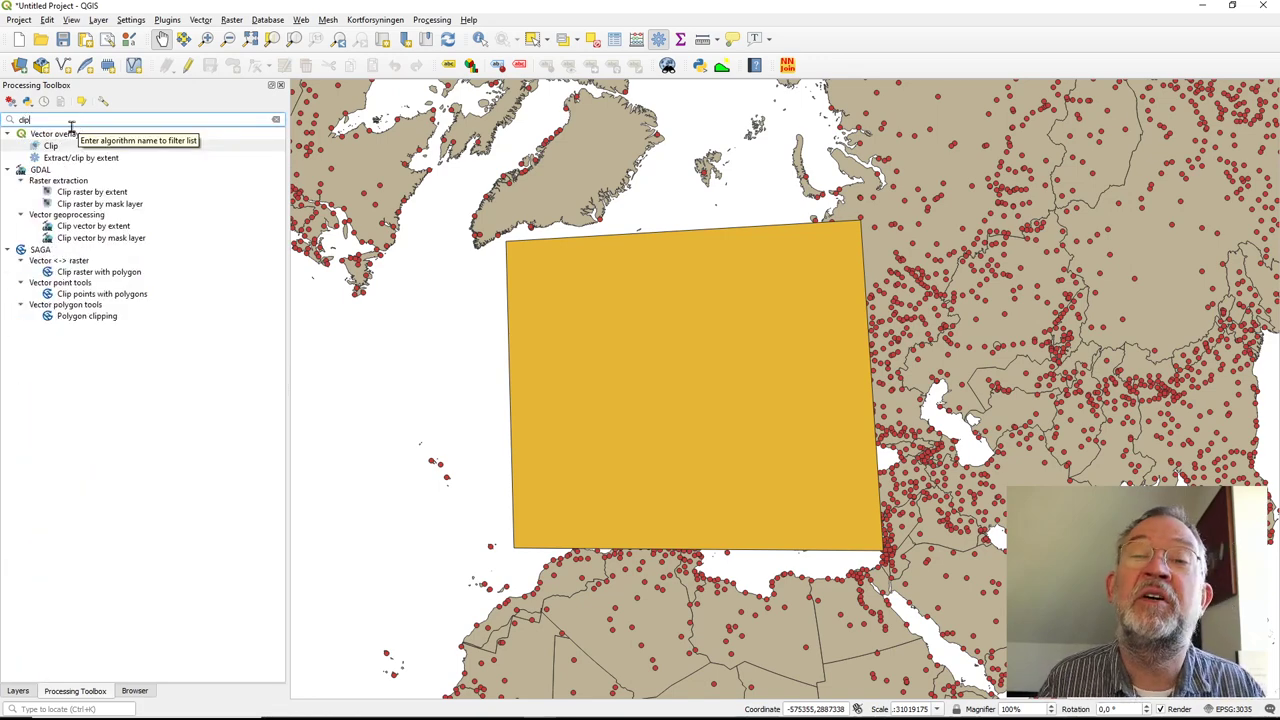
click(57, 147)
double_click(57, 147)
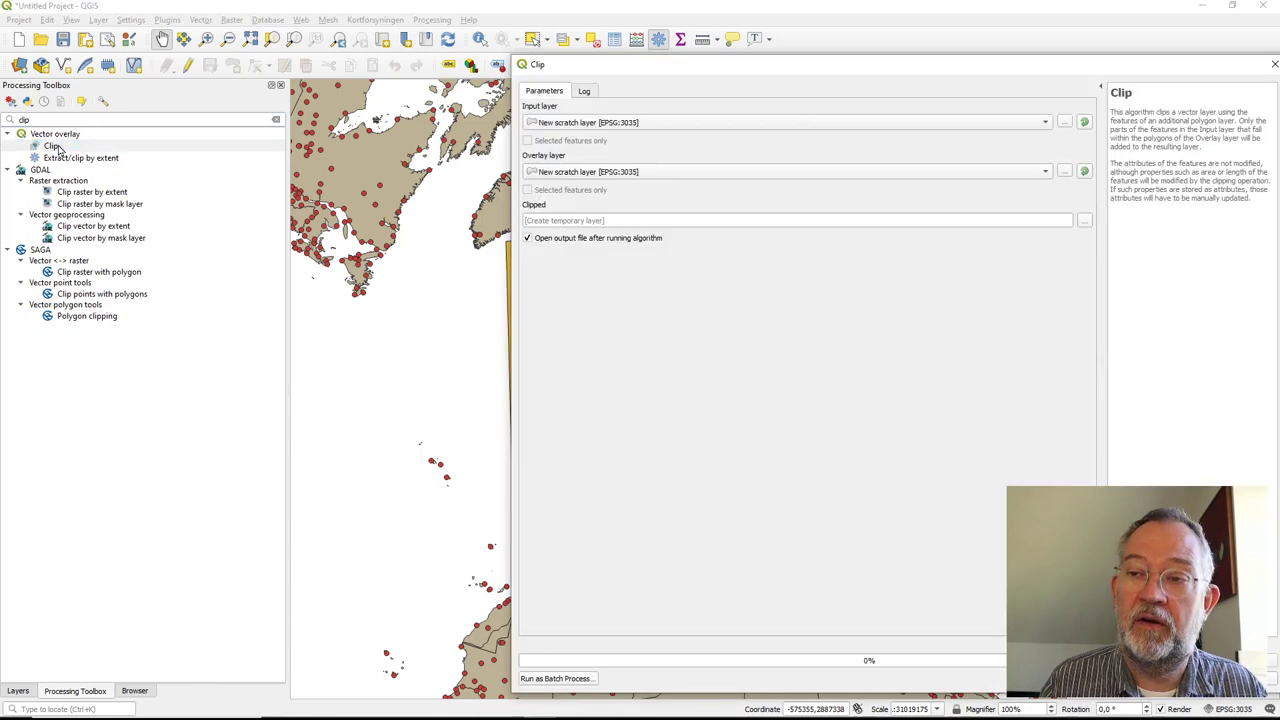
click(582, 124)
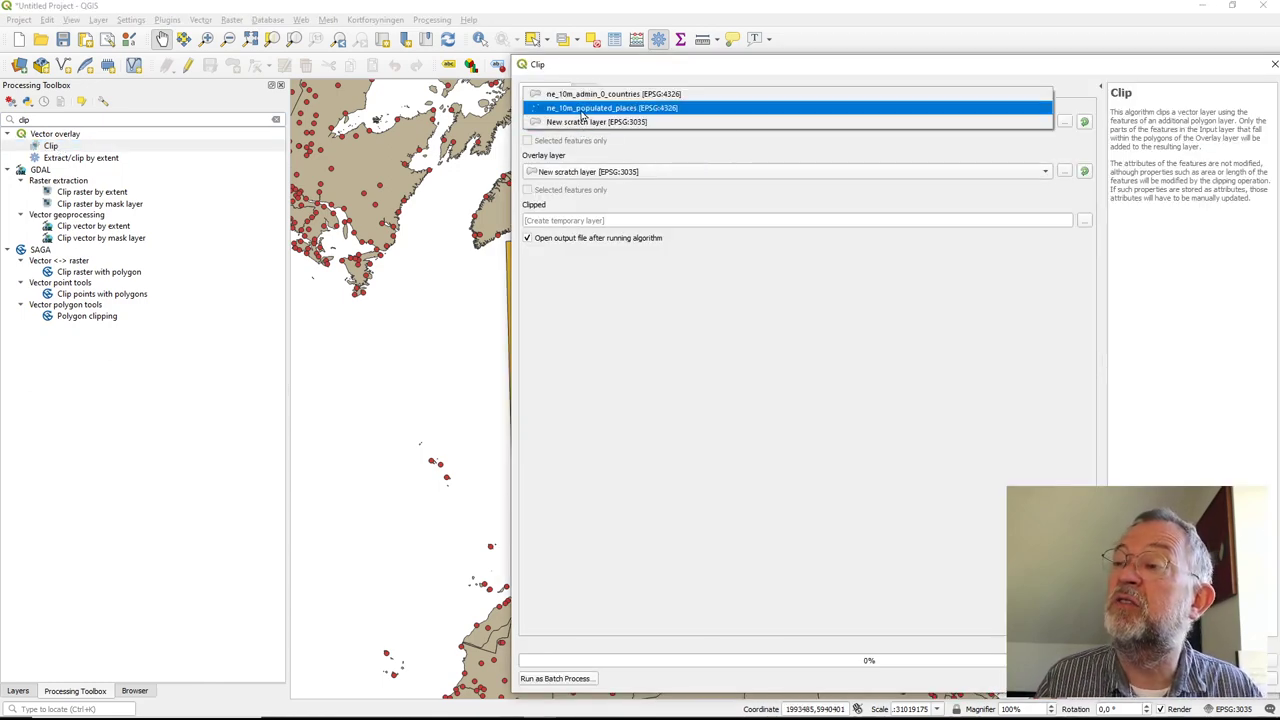
click(578, 100)
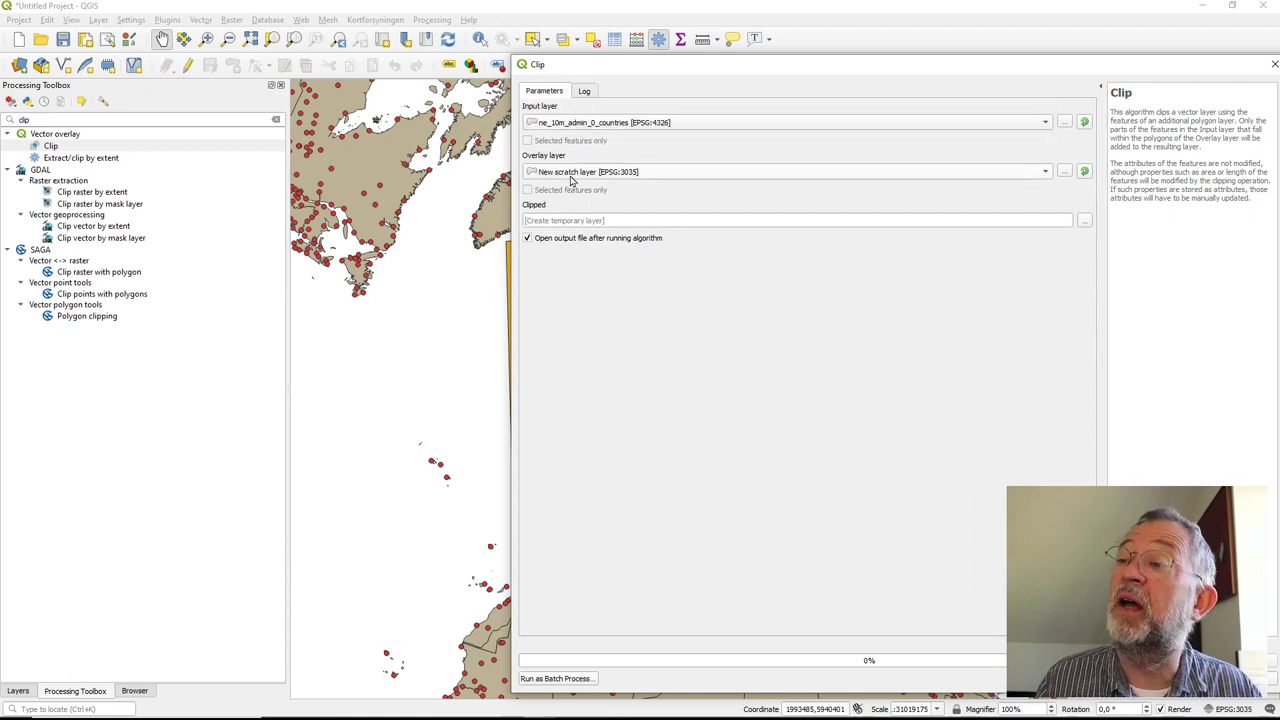
click(571, 176)
click(571, 173)
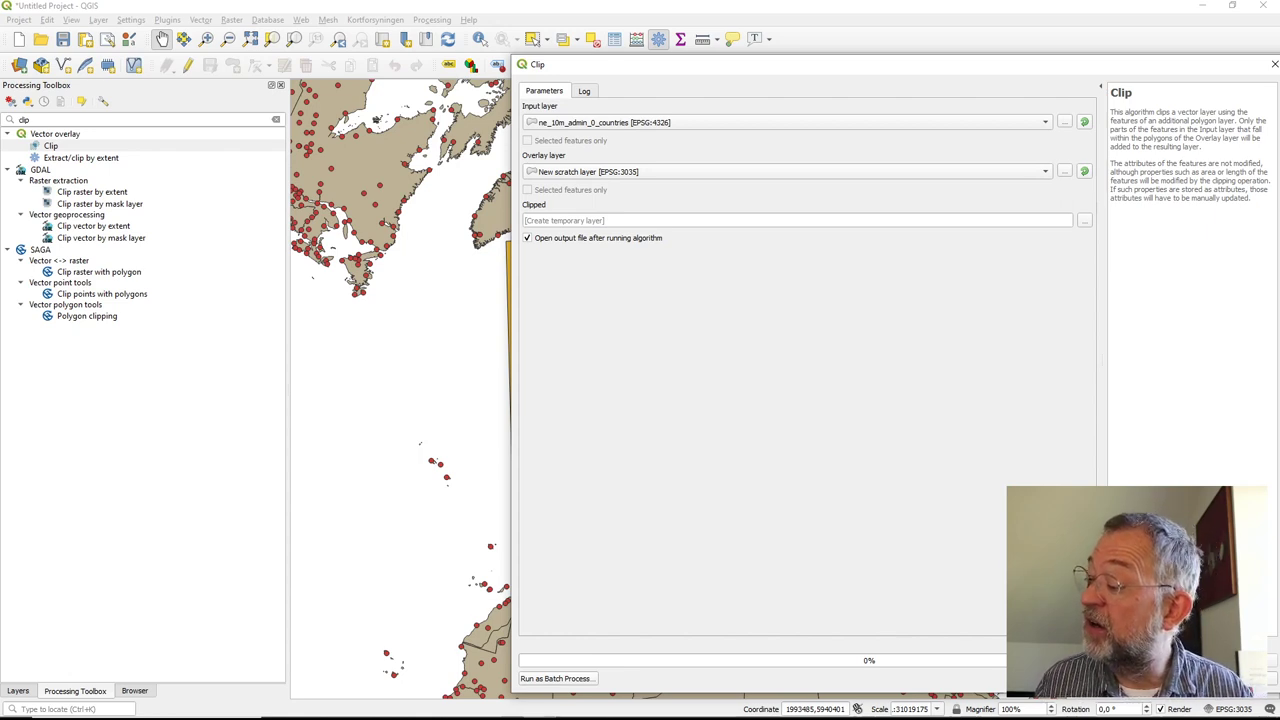
click(1110, 678)
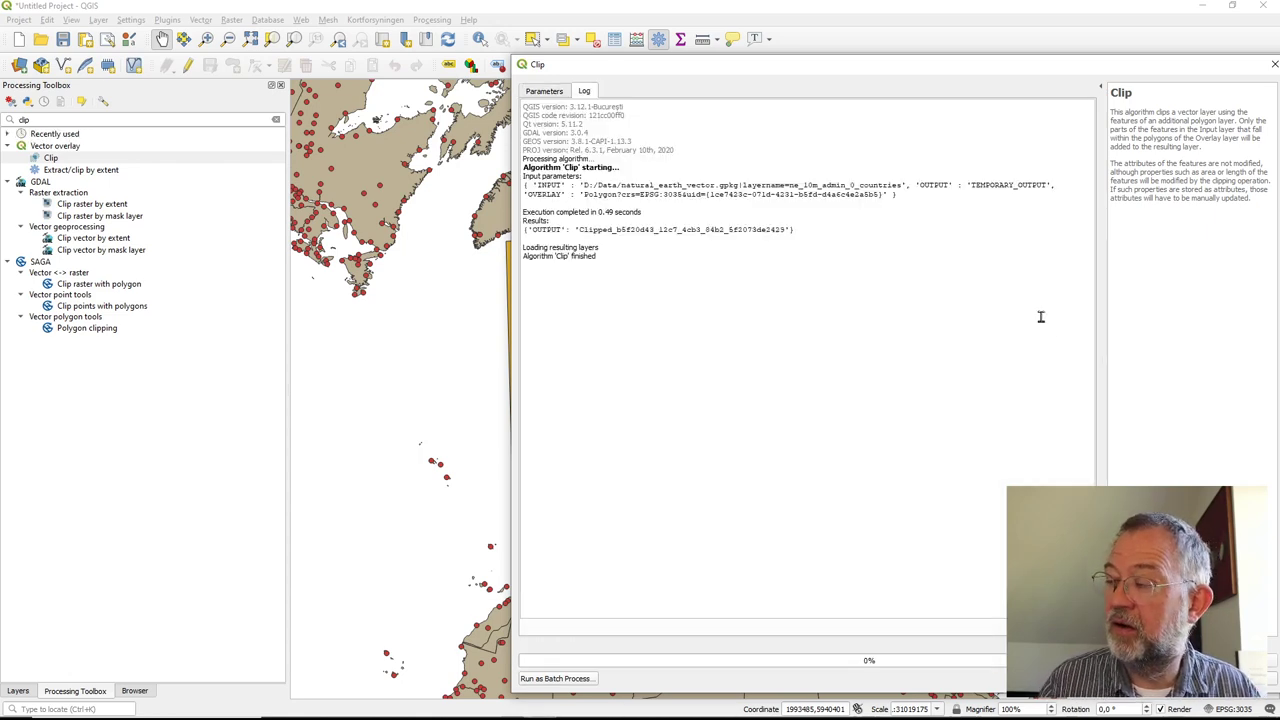
click(1271, 65)
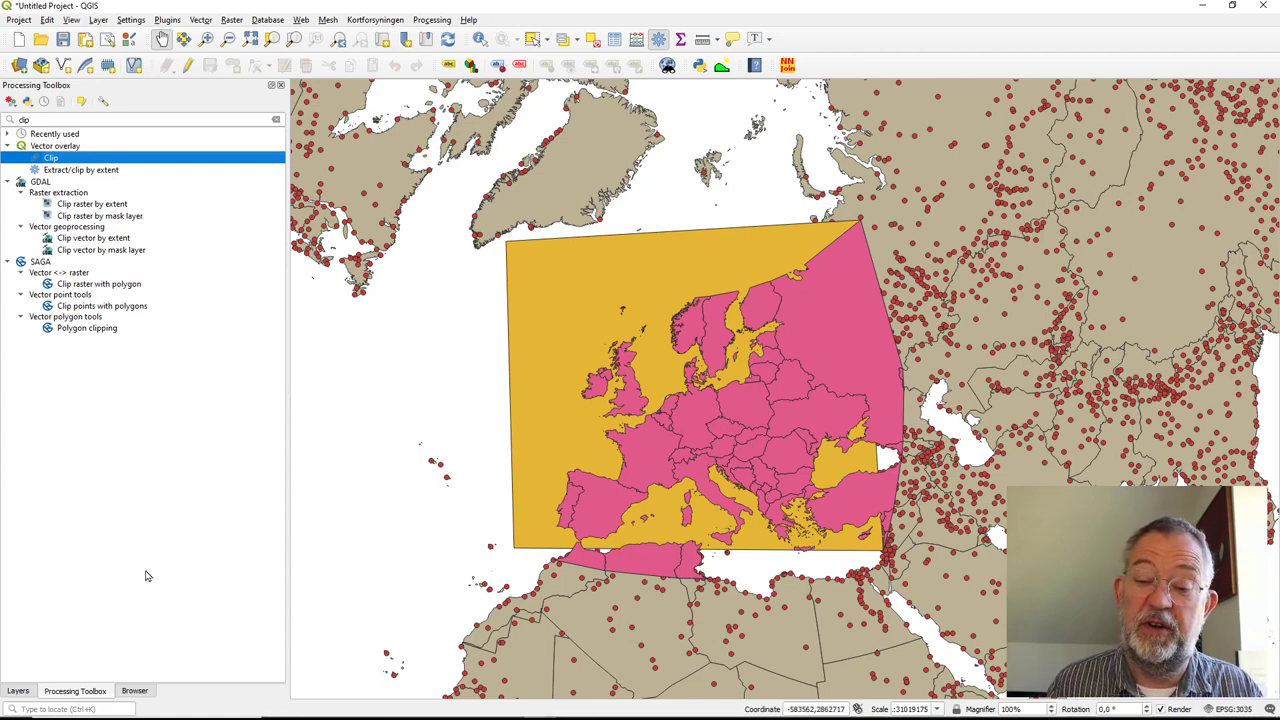
Toggle the visibility of New scratch layer to compare the clipped countries' edges with the drawn polygon.
click(18, 691)
click(20, 131)
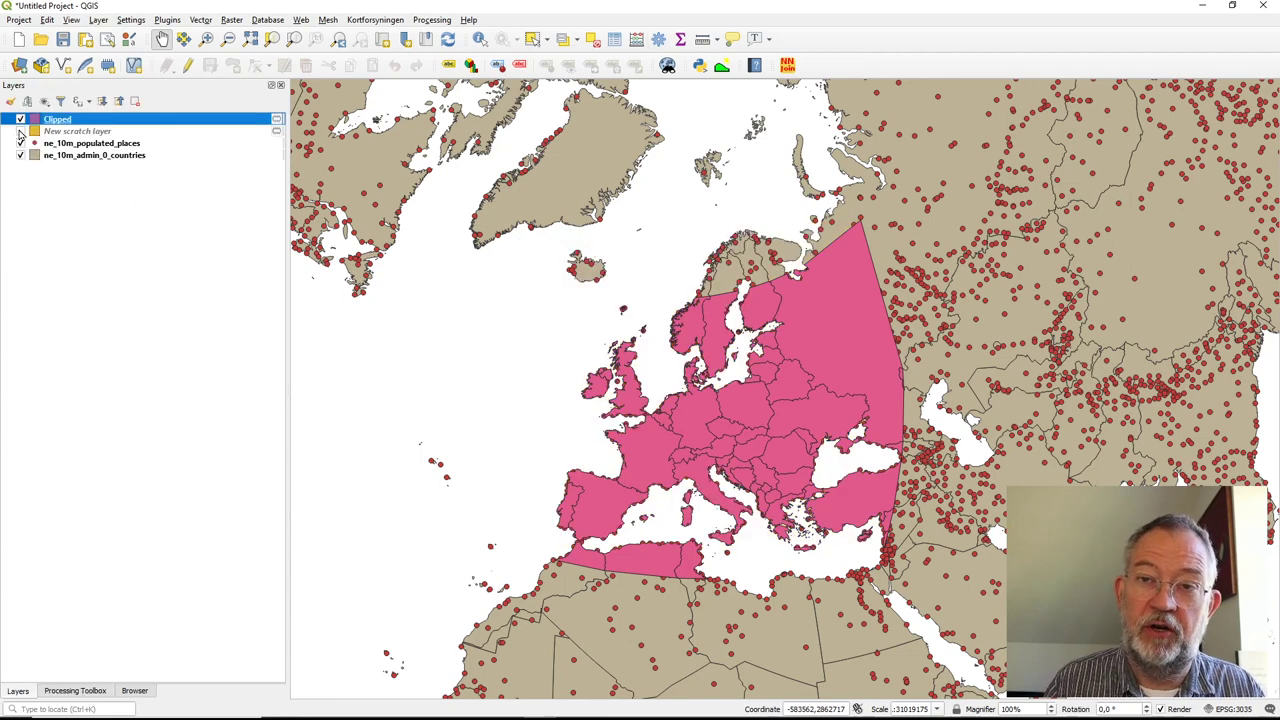
click(20, 131)
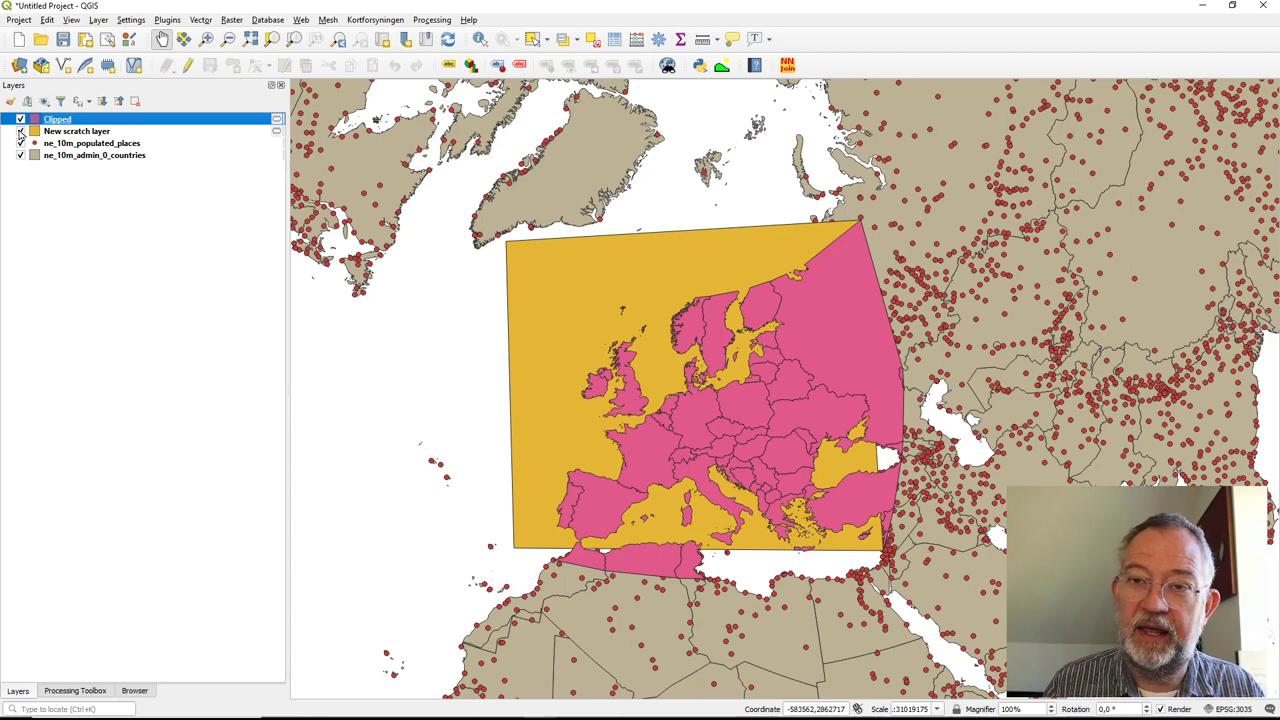
click(20, 131)
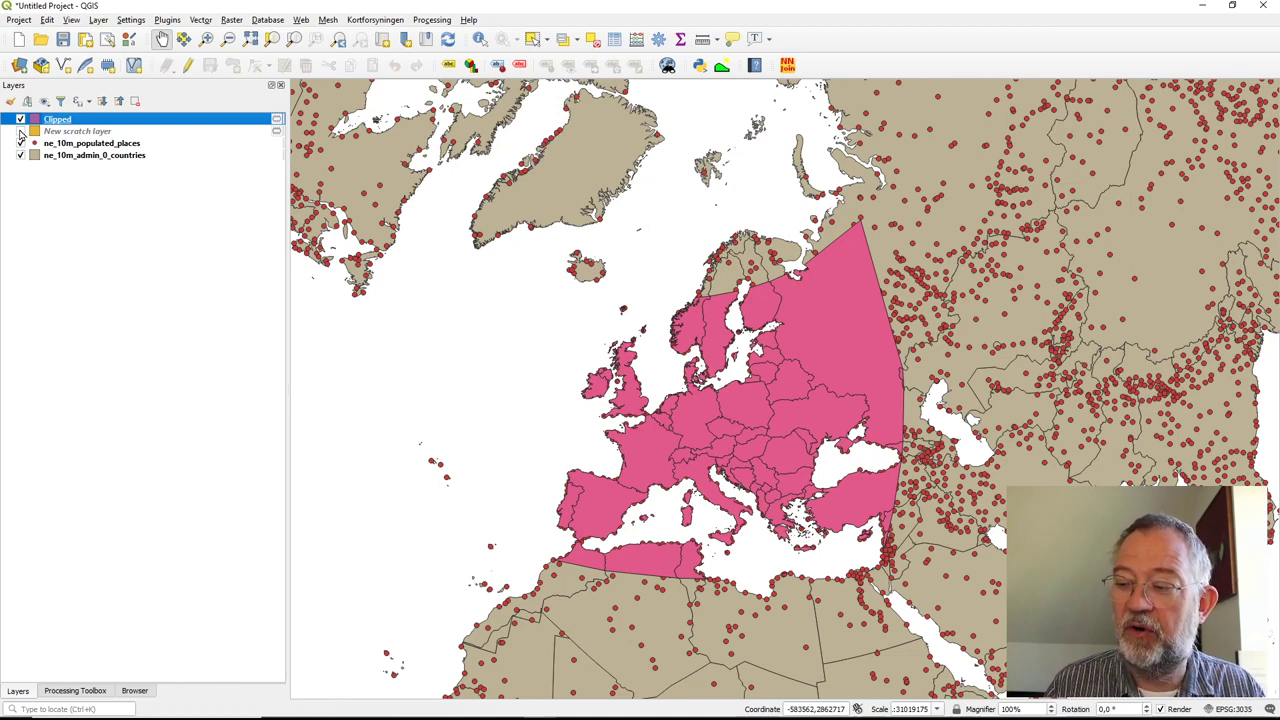
click(20, 131)
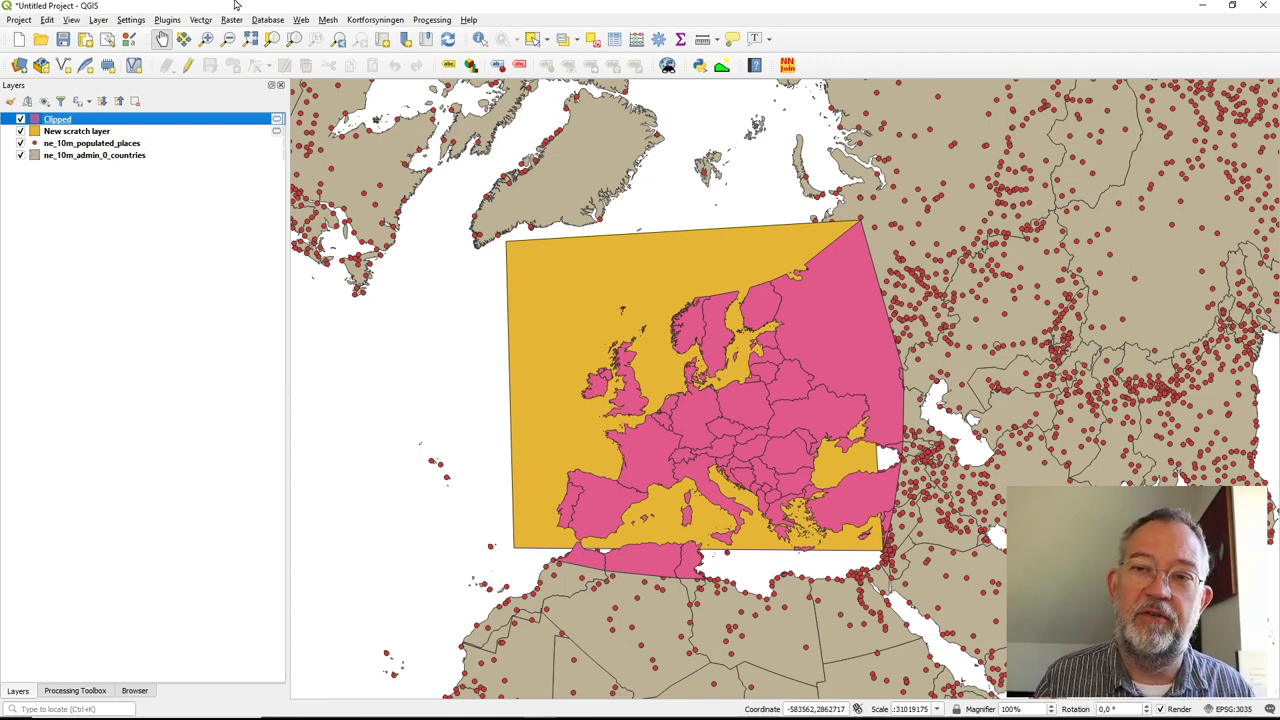
Set the project CRS from ne_10m_admin_0_countries, accept the 1 metre ETRS89 to WGS 84 transformation, and dismiss the ballpark transform warning.
right_click(88, 158)
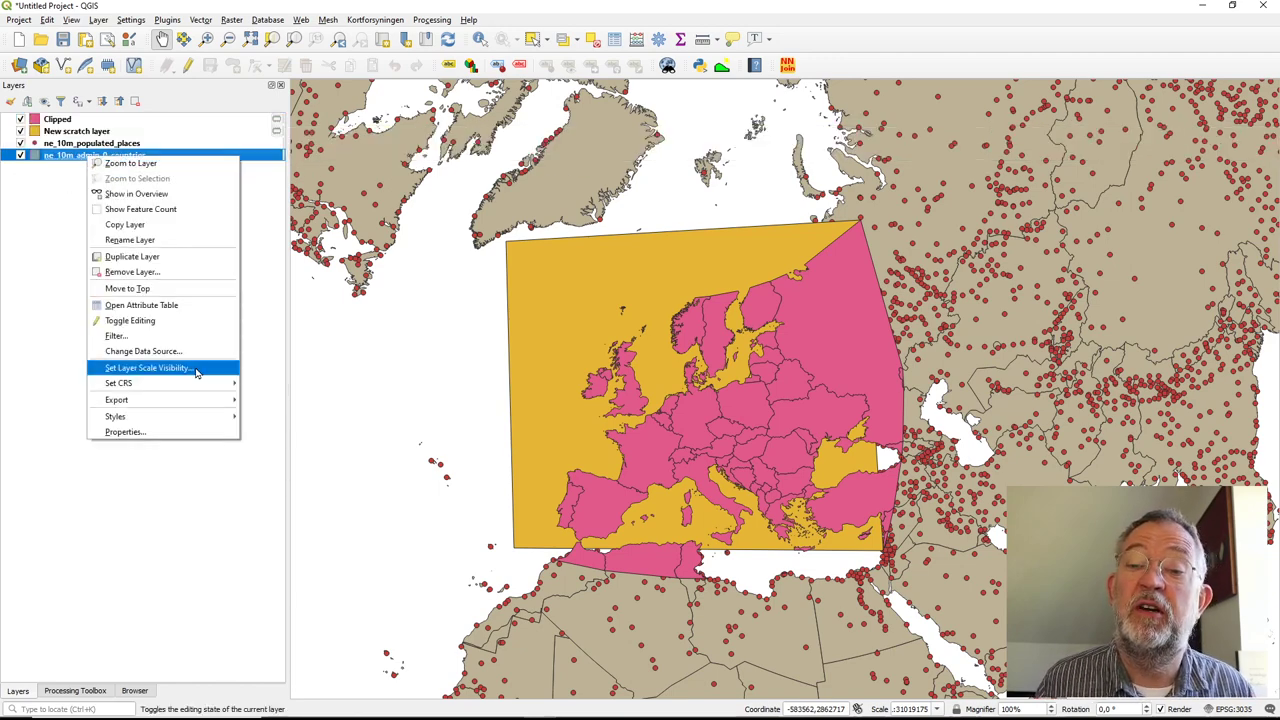
mouse_move(204, 387)
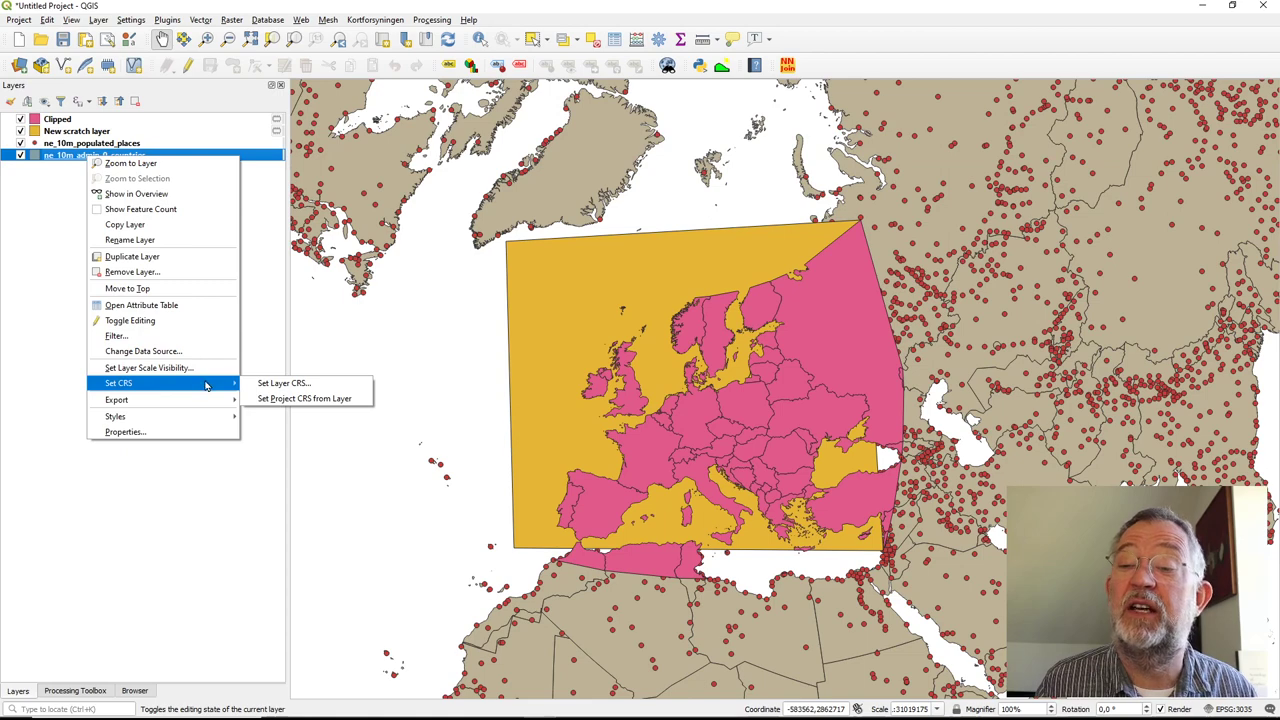
click(318, 398)
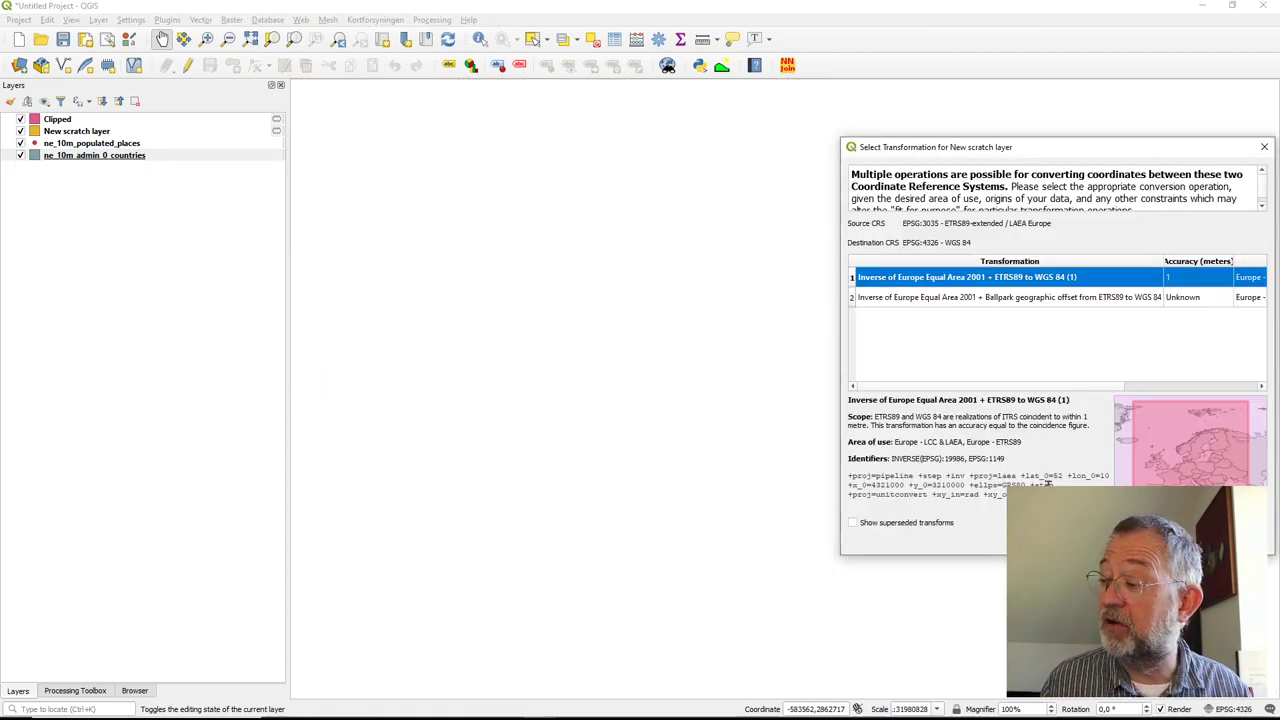
key(Return)
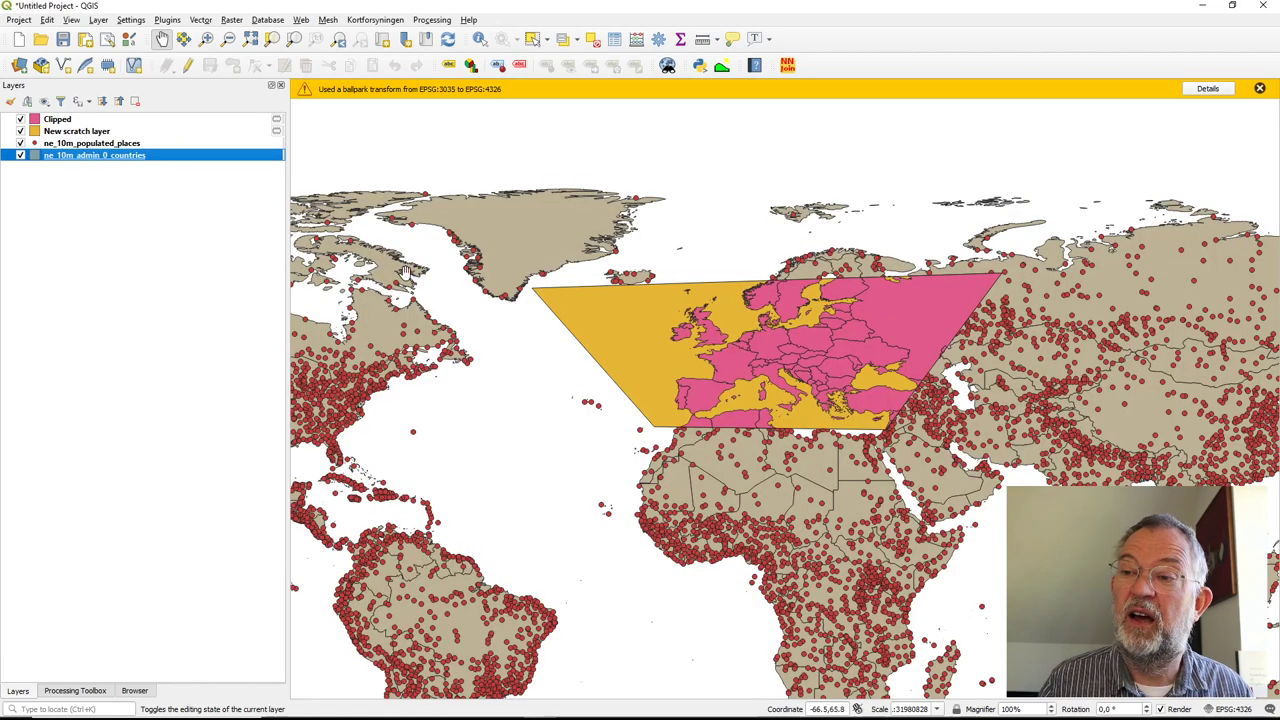
click(1259, 88)
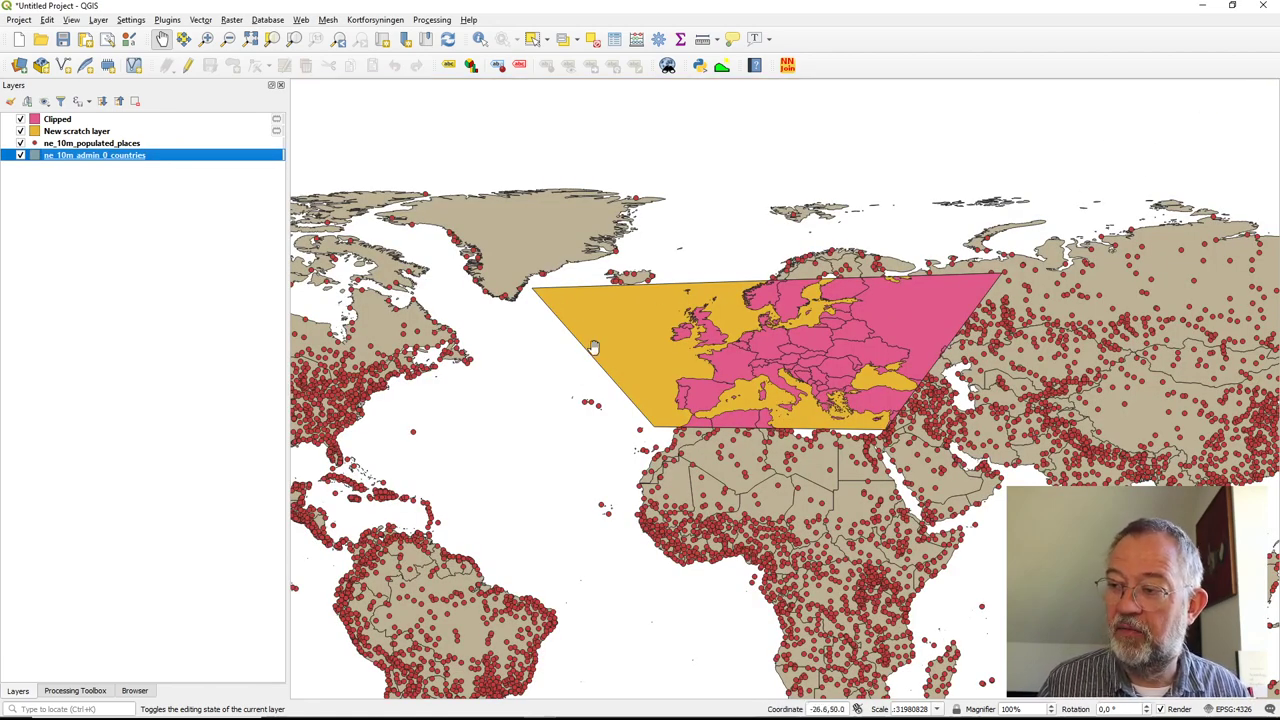
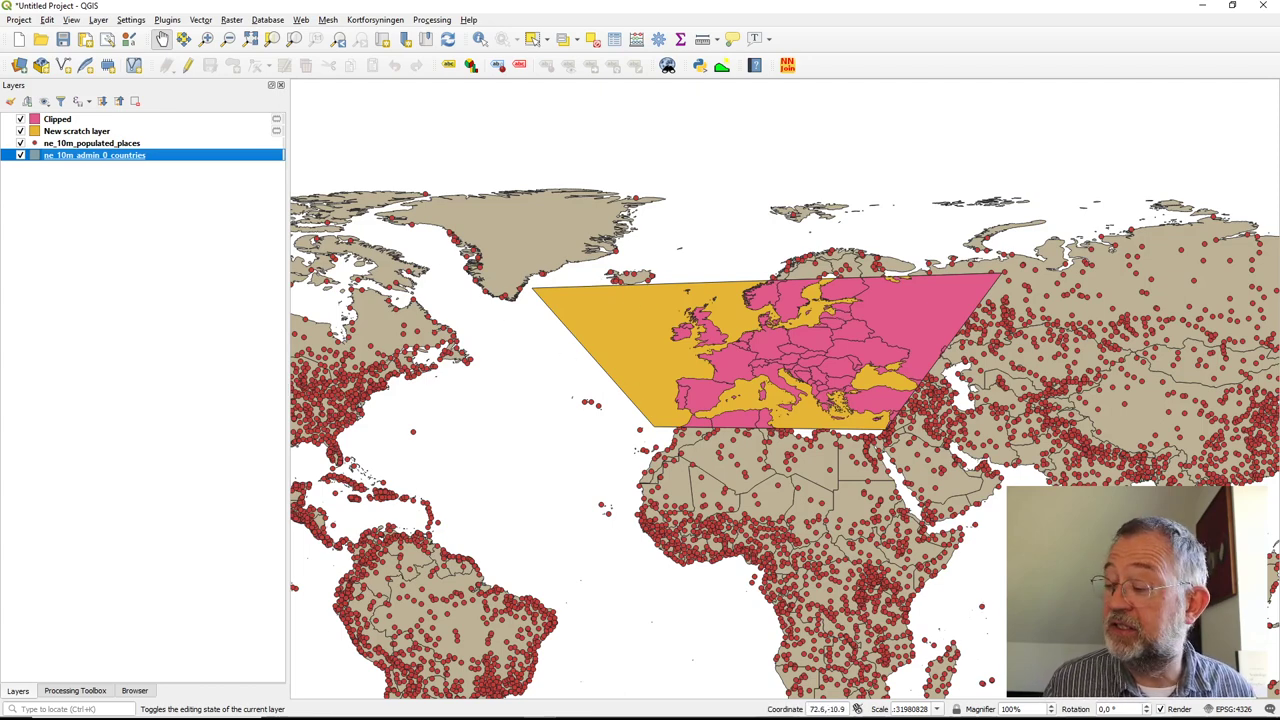
Set the project coordinate reference system back to ETRS89-extended / LAEA Europe (EPSG:3035) and frame Europe on the map.
click(1229, 709)
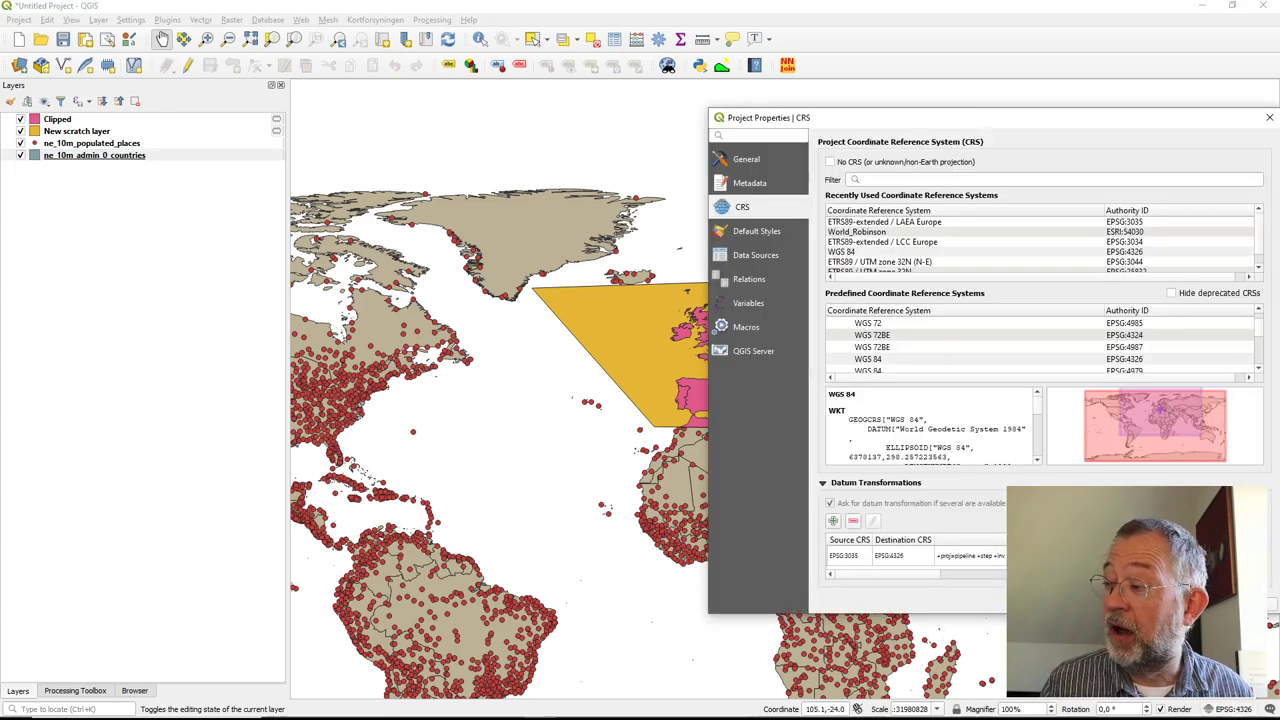
click(886, 222)
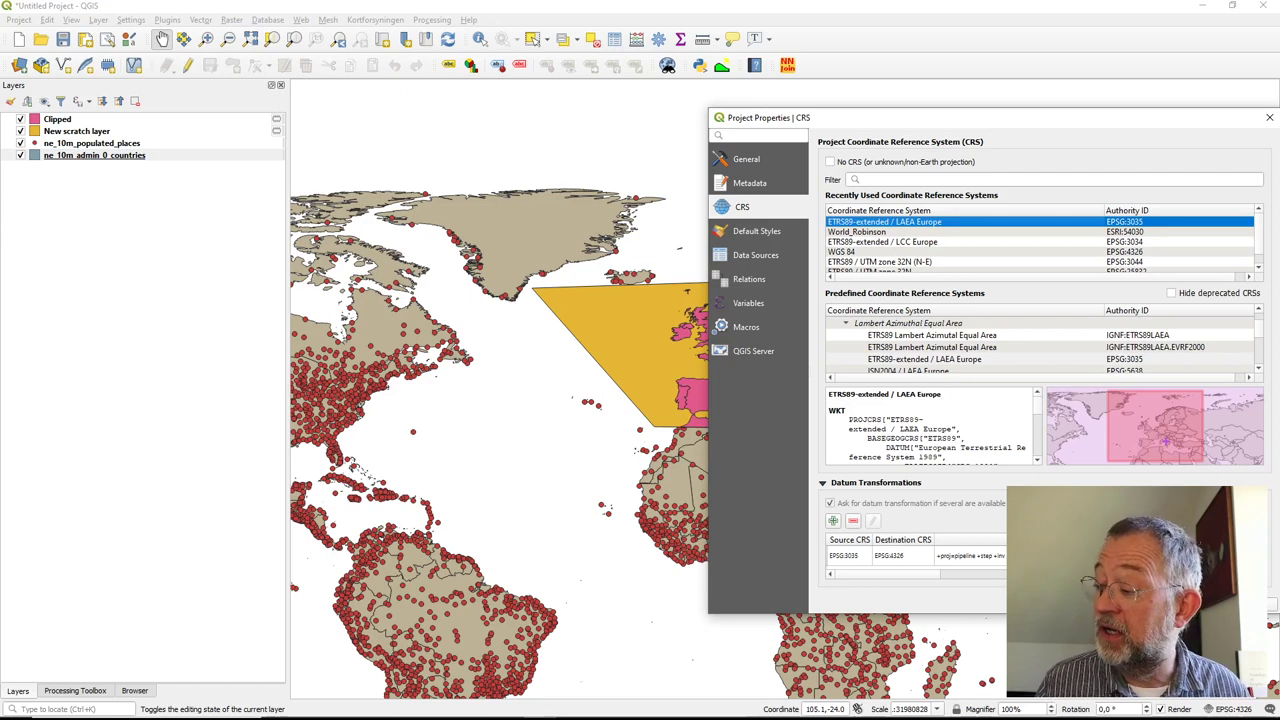
click(1165, 598)
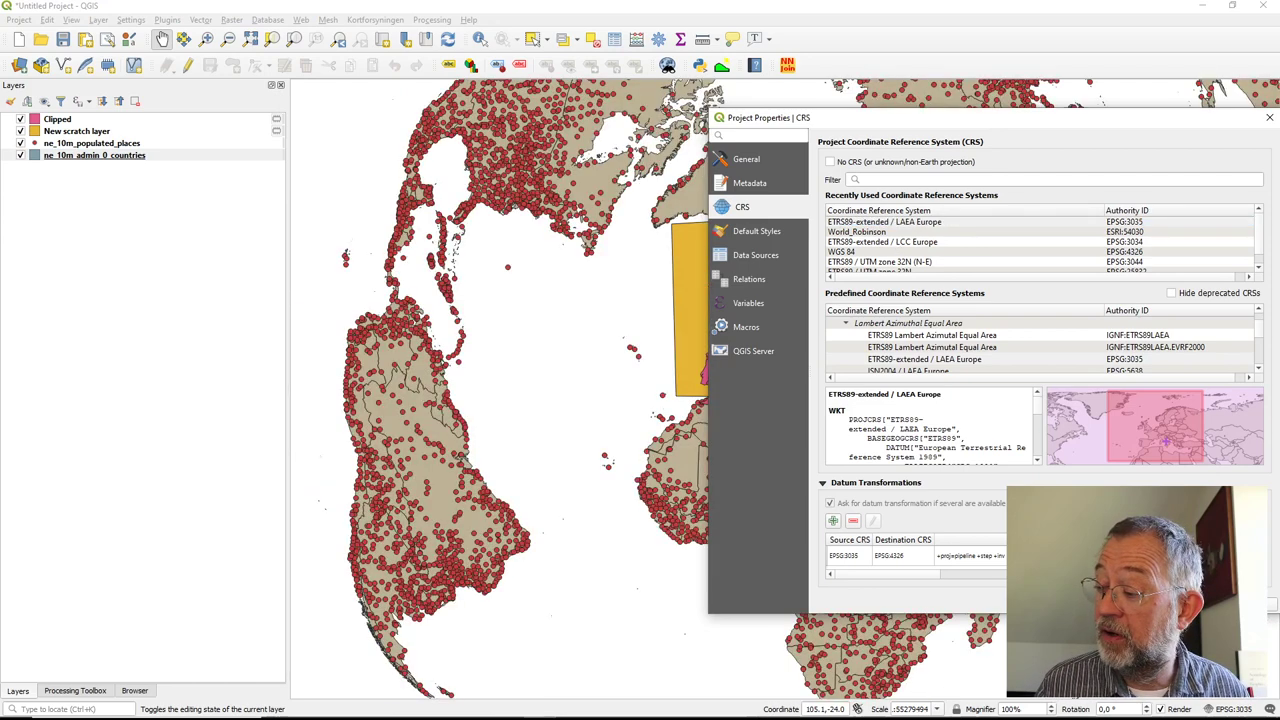
click(1040, 598)
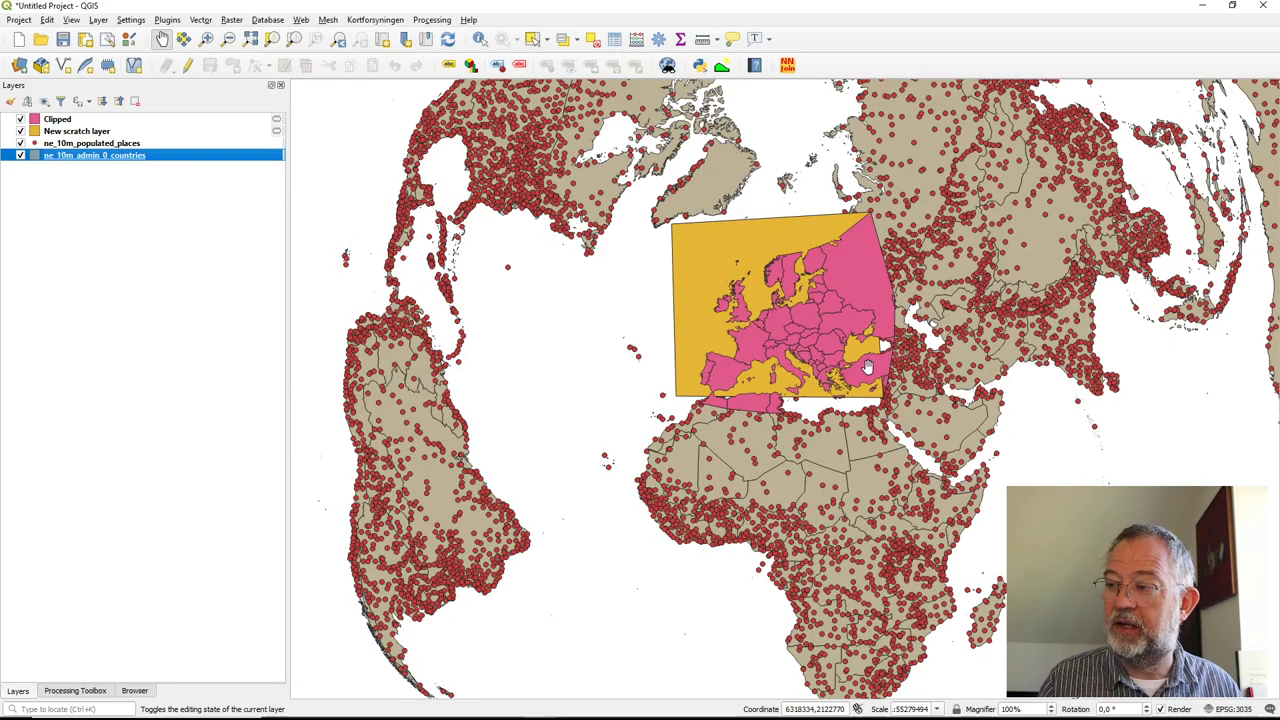
scroll(865, 366, up, 1)
scroll(865, 366, down, 1)
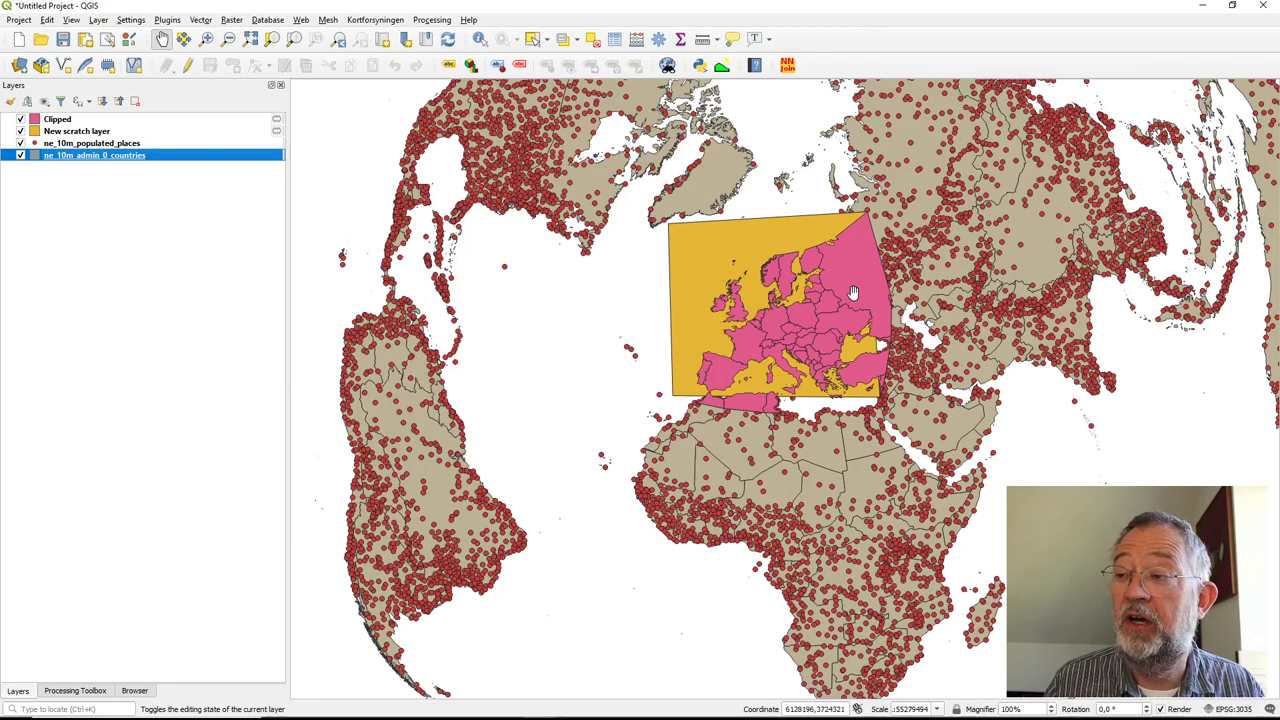
scroll(800, 285, up, 1)
drag(798, 280, 762, 346)
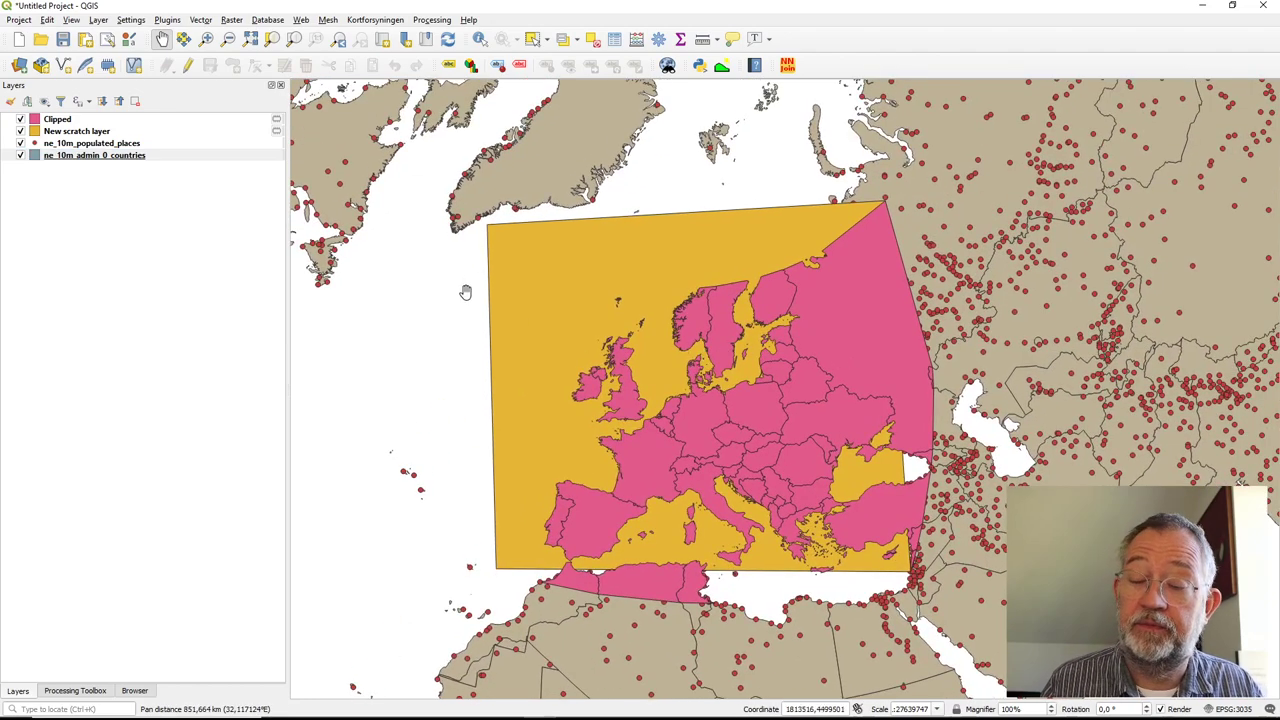
Remove the temporary Clipped layer from the project.
right_click(37, 119)
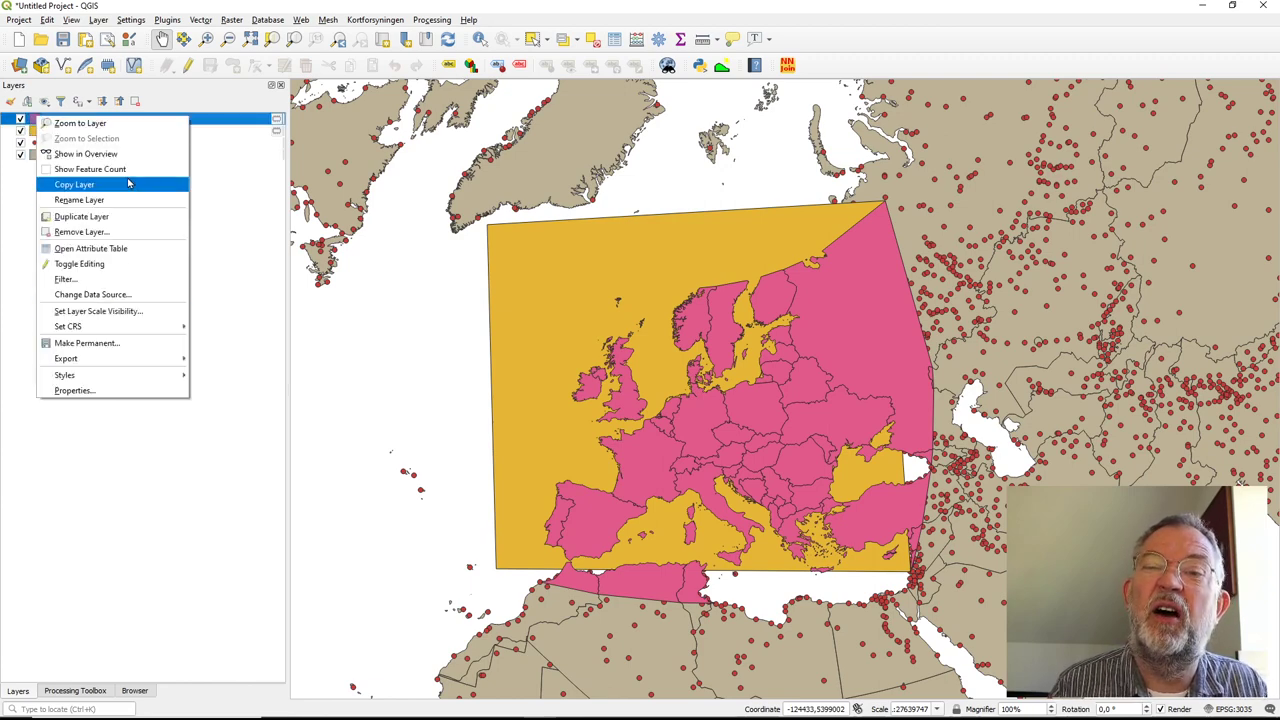
click(137, 236)
click(619, 379)
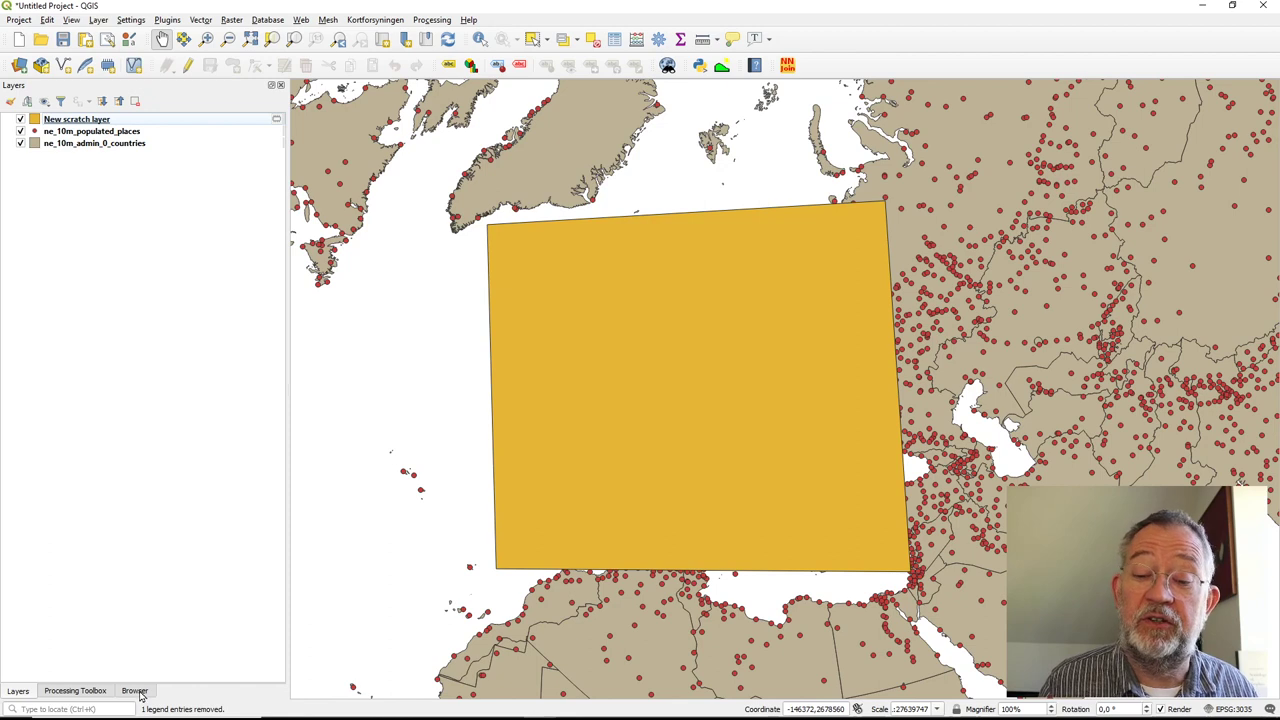
Run Densify by count on New scratch layer, adding 1000 vertices and outputting to a temporary layer.
click(80, 694)
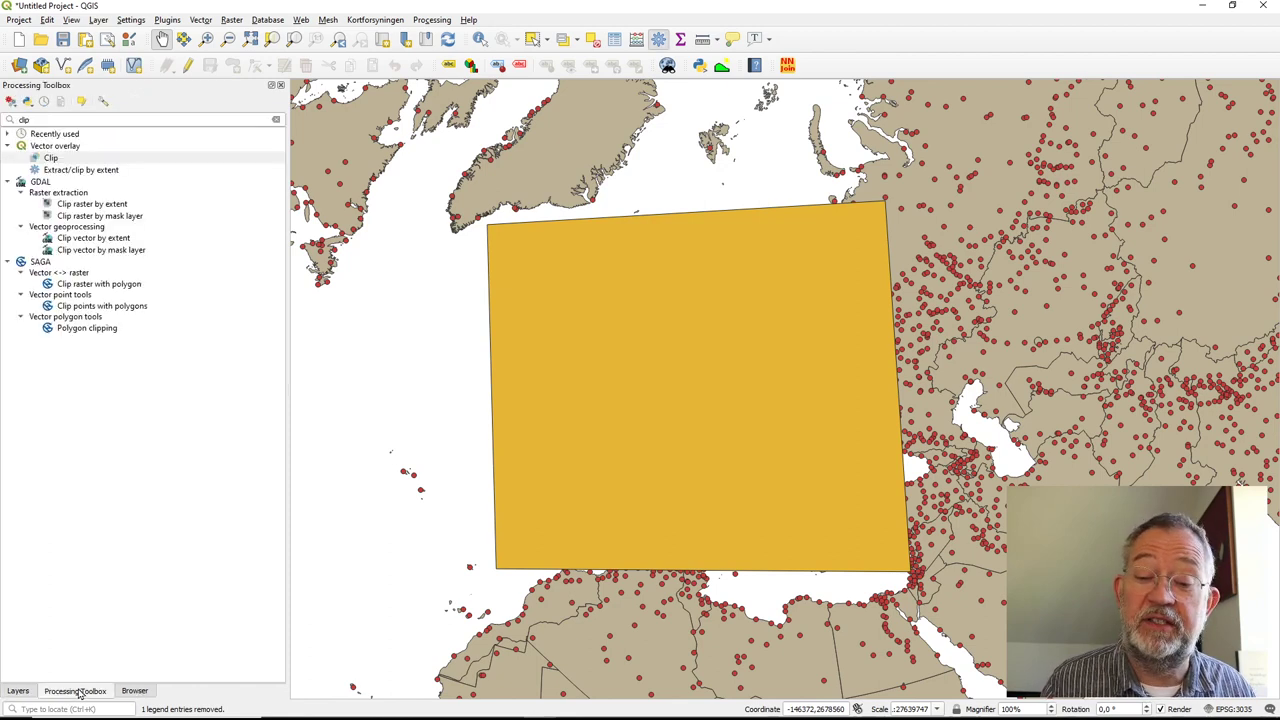
click(85, 120)
double_click(24, 120)
text(den)
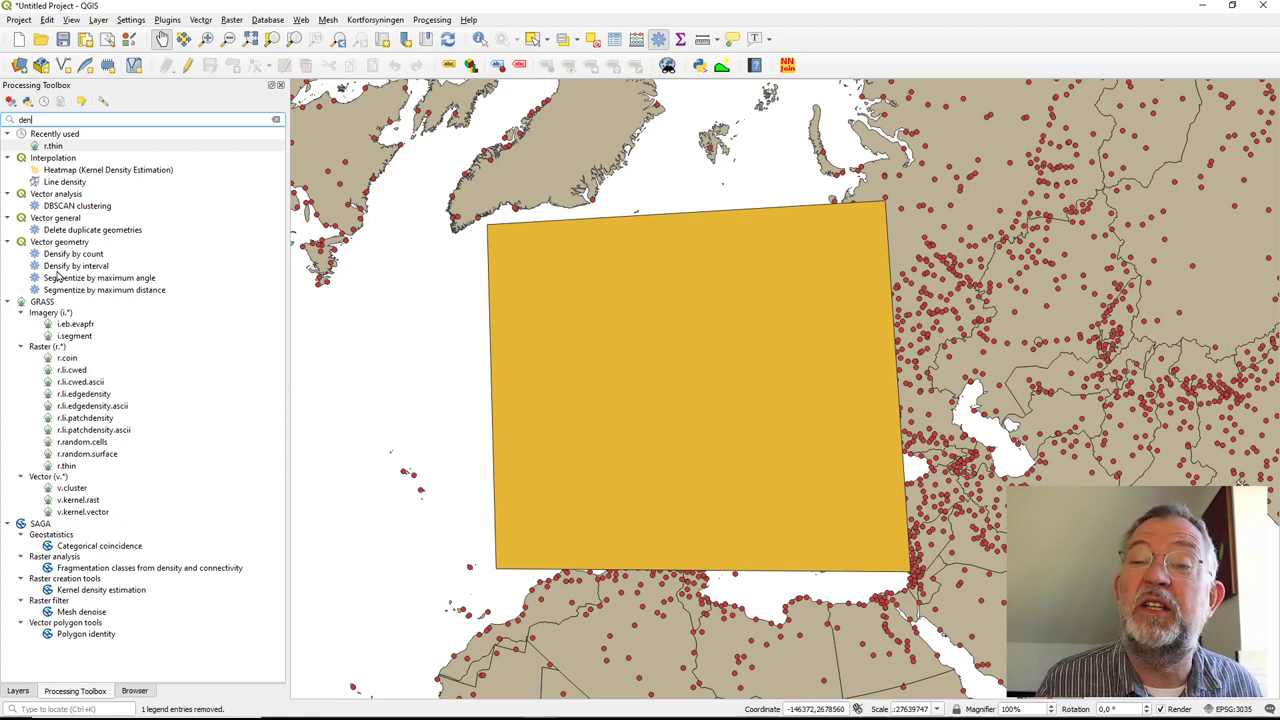
double_click(82, 256)
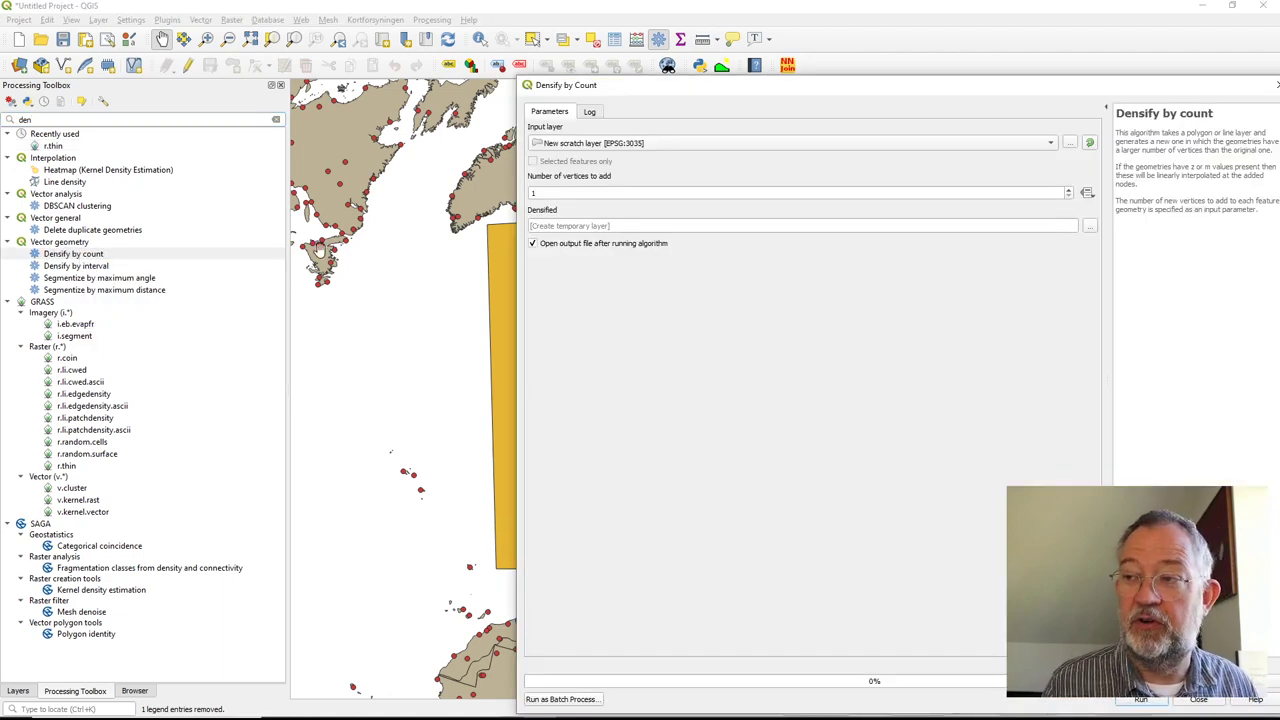
drag(593, 194, 533, 194)
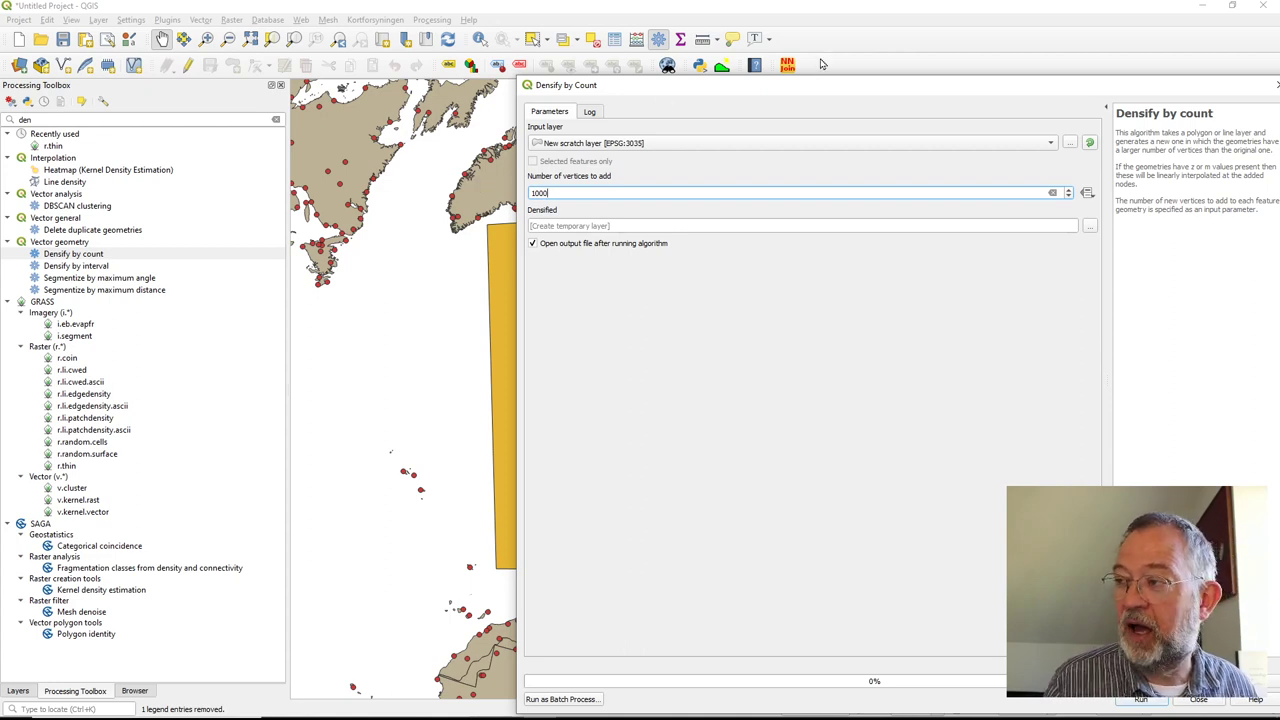
drag(946, 94, 760, 37)
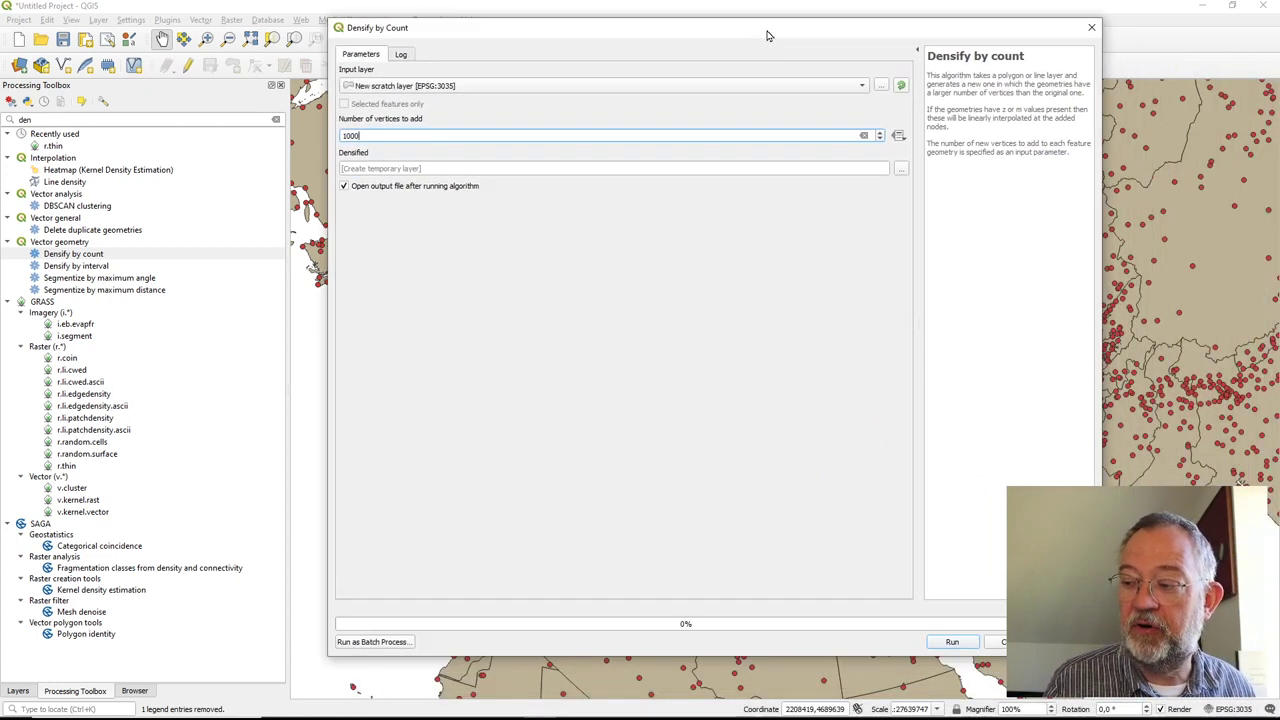
click(953, 643)
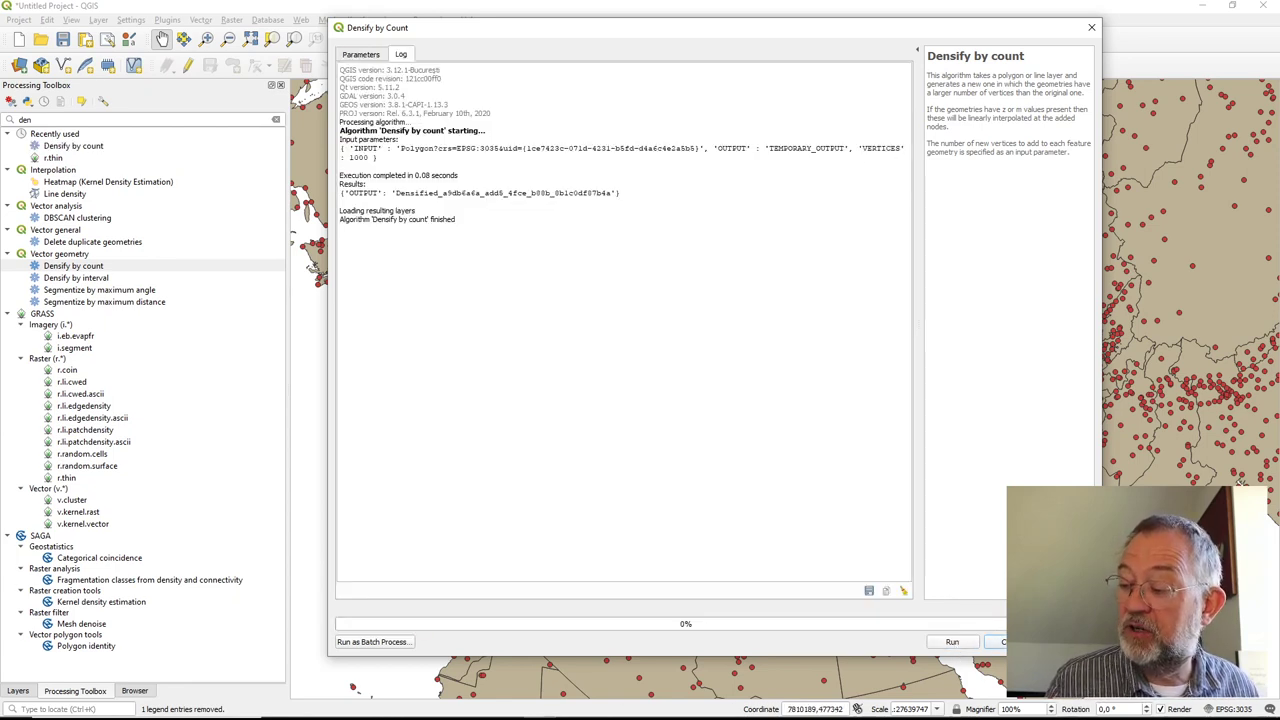
click(1003, 642)
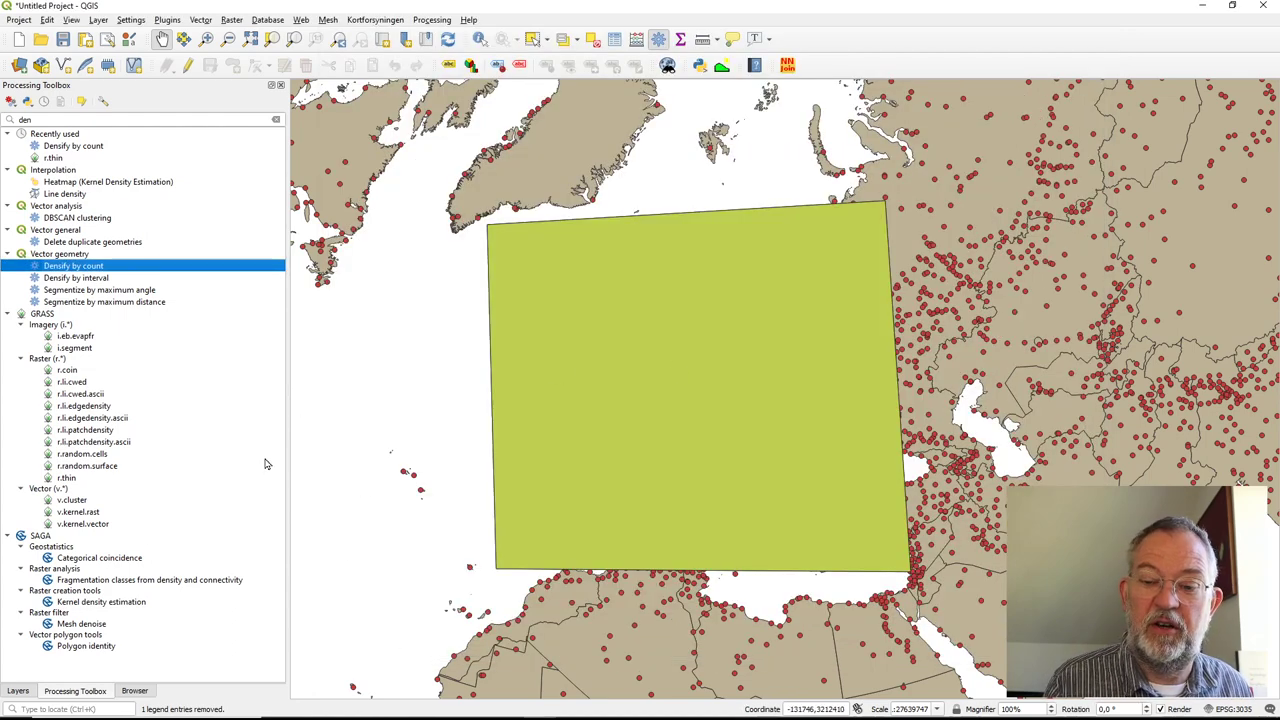
Check the Densified layer in the layer list and return to the processing algorithms.
click(18, 690)
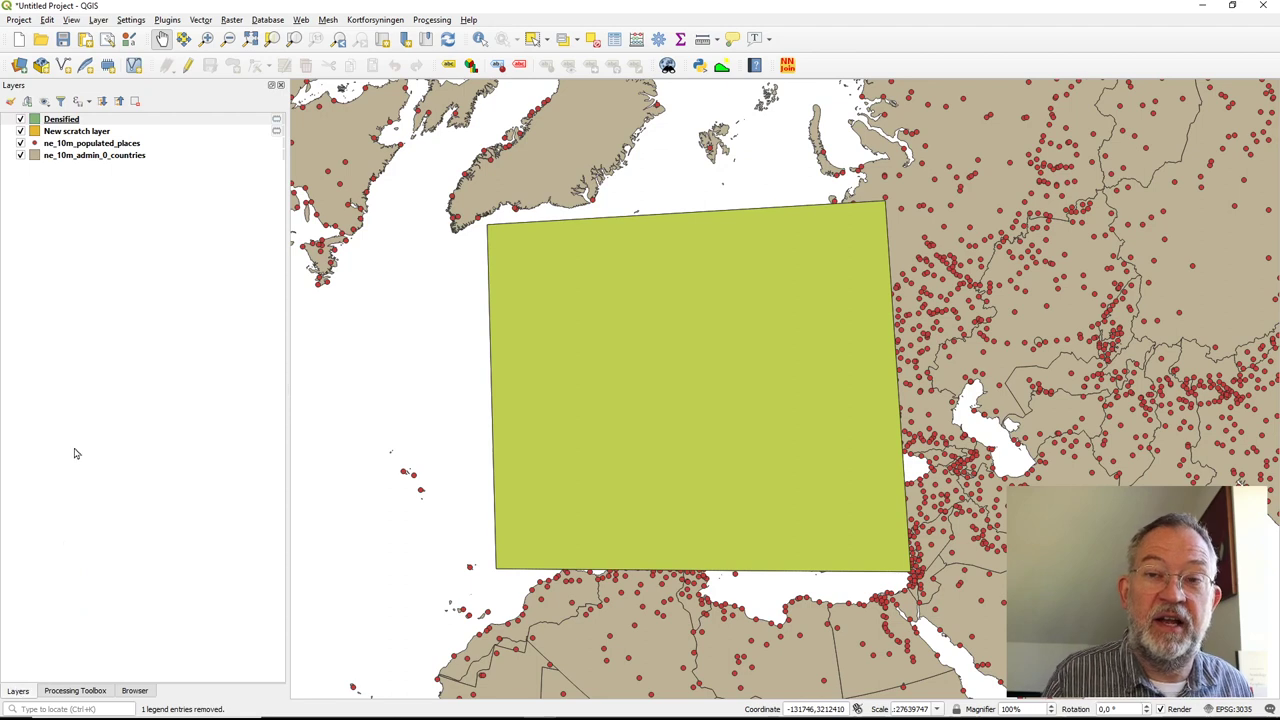
click(22, 120)
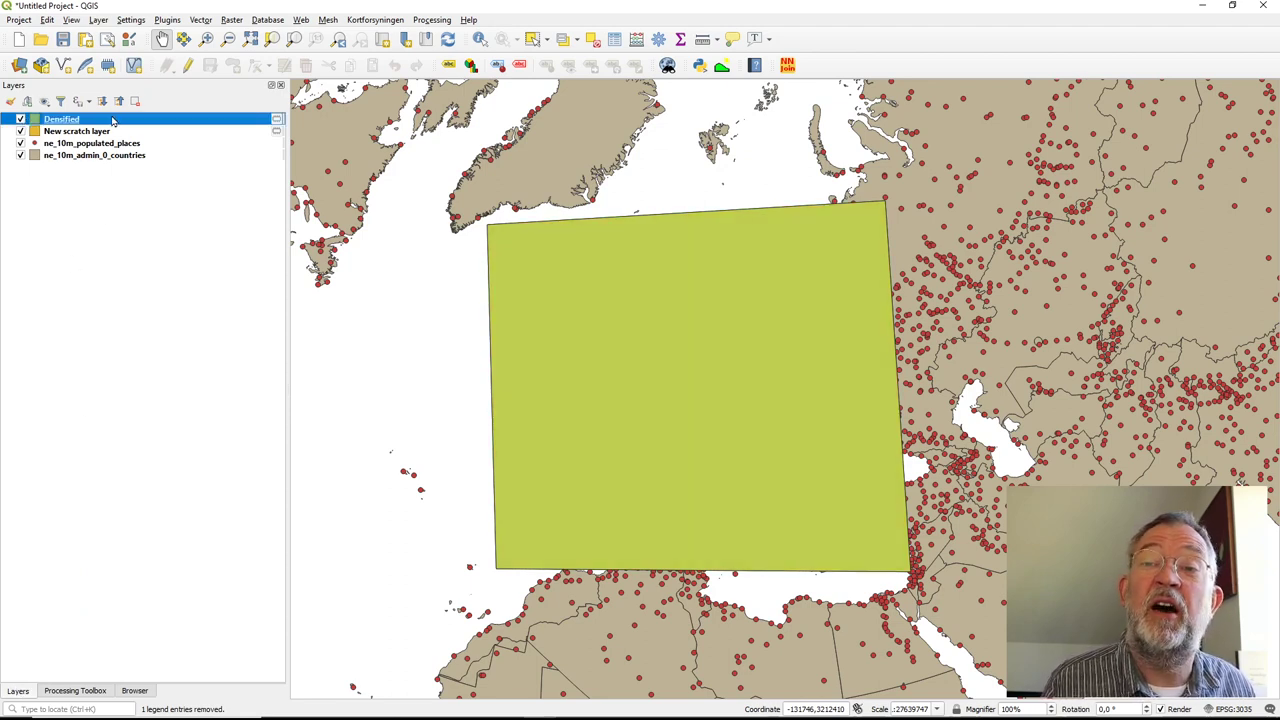
click(90, 690)
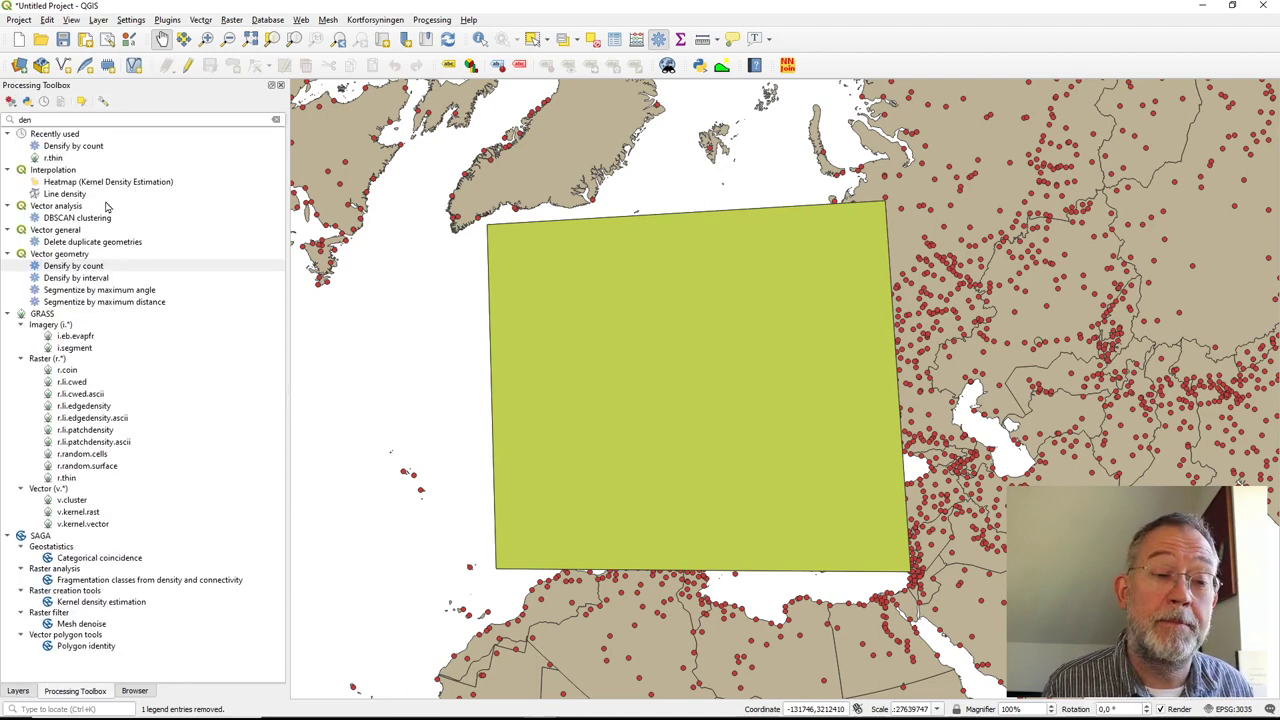
Clip ne_10m_populated_places with the Densified layer as overlay, outputting to a temporary layer, and check the layer list.
click(64, 118)
text(cli)
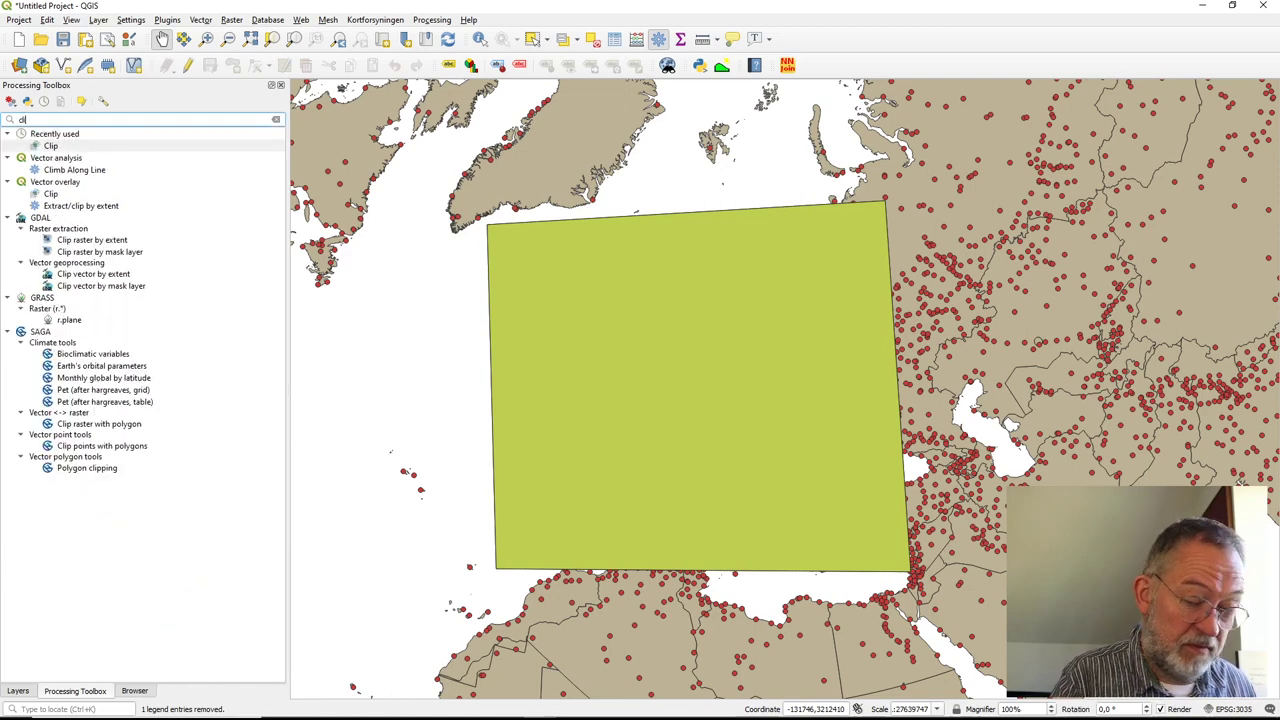
double_click(51, 146)
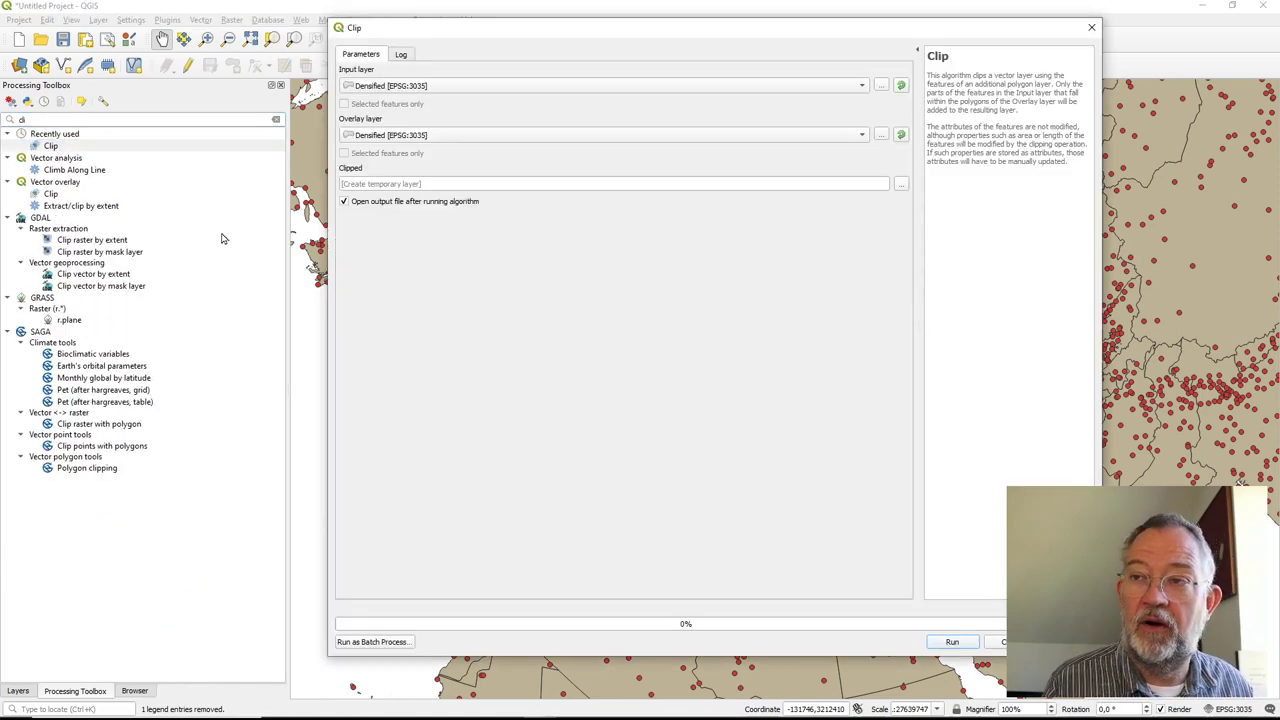
click(391, 88)
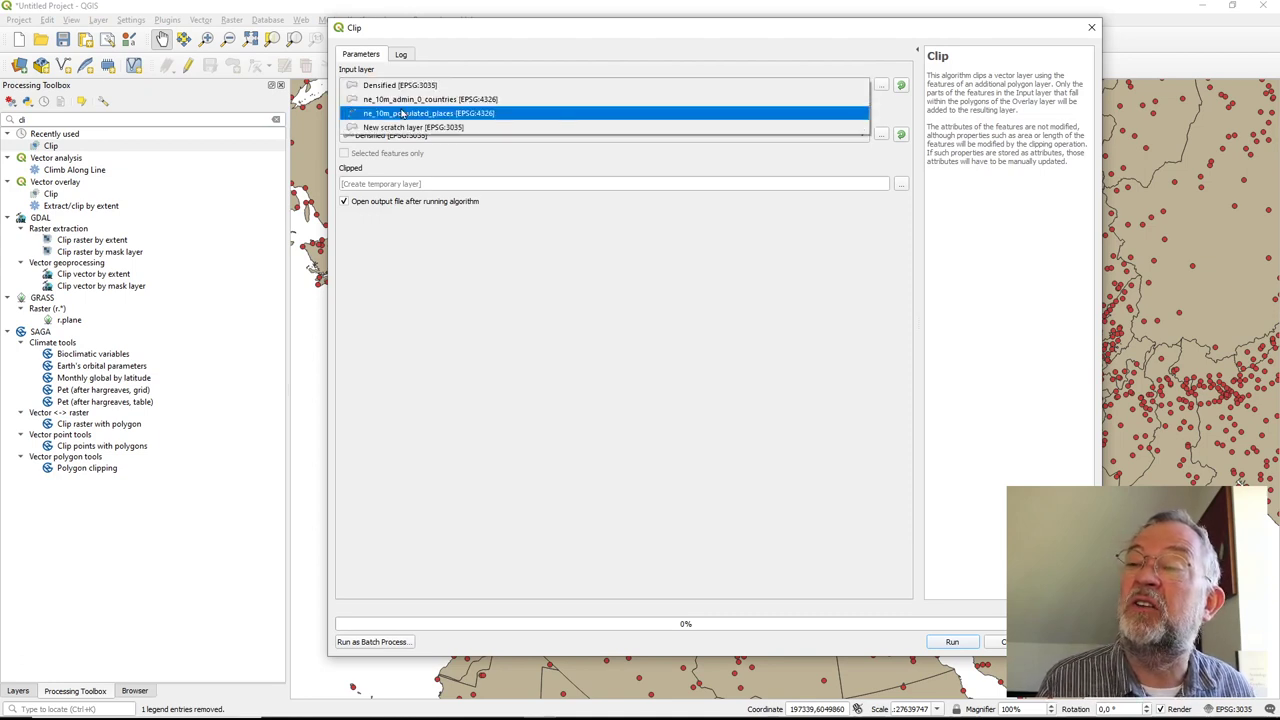
click(403, 115)
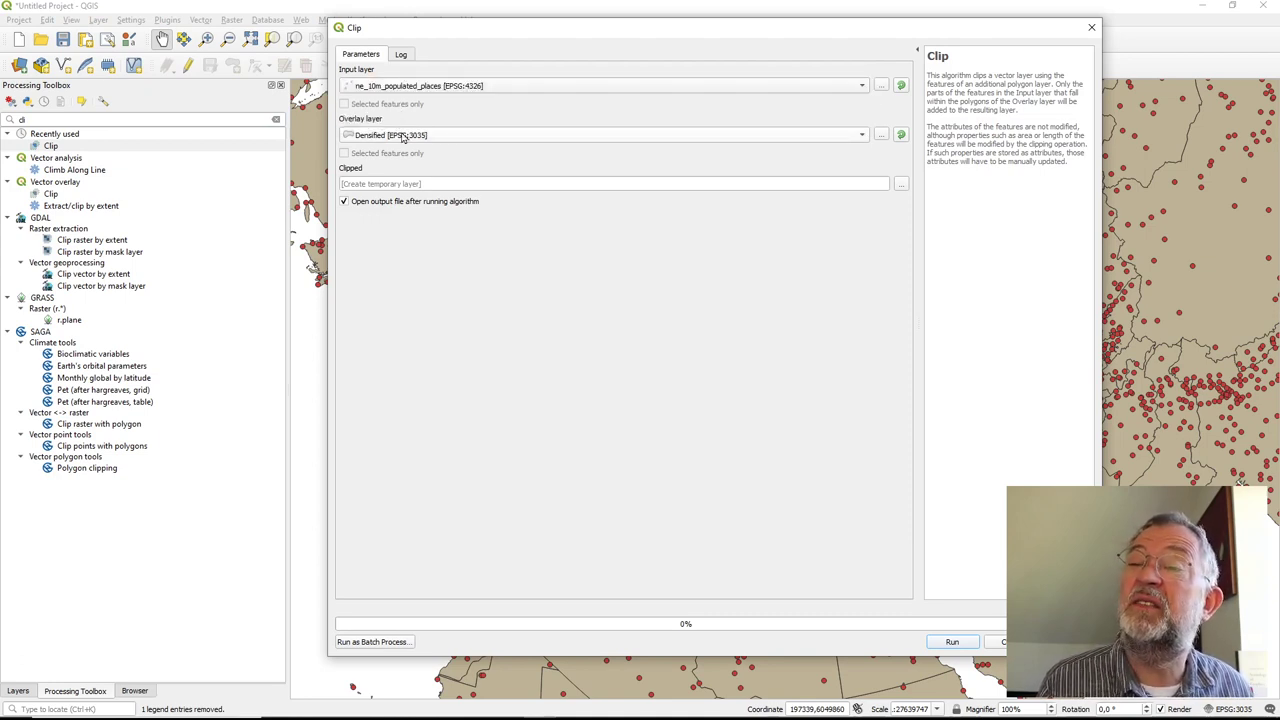
click(366, 136)
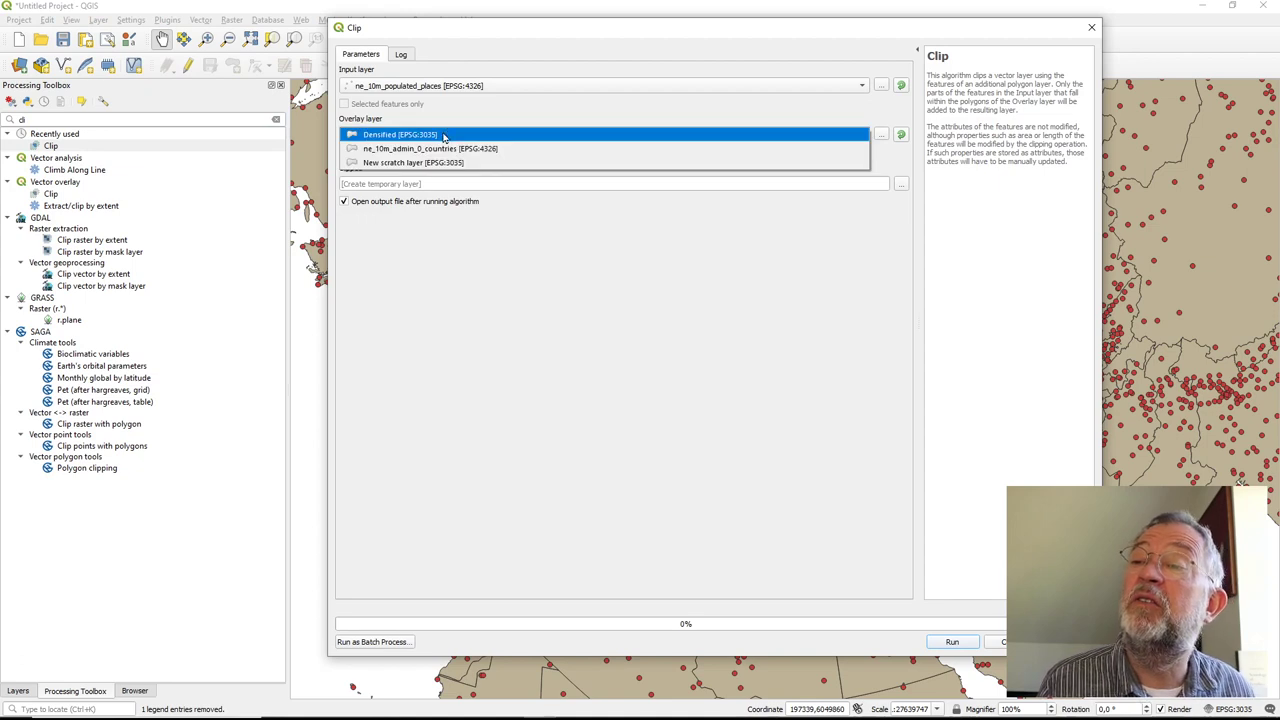
click(432, 140)
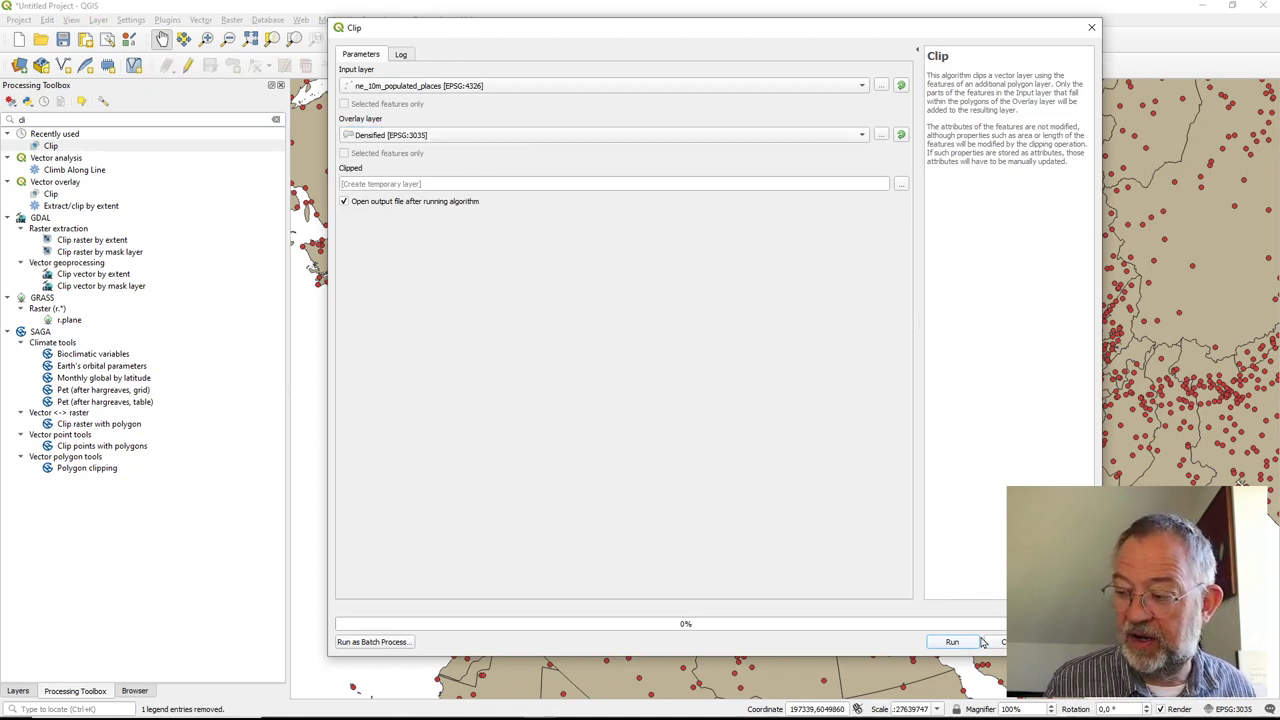
click(951, 644)
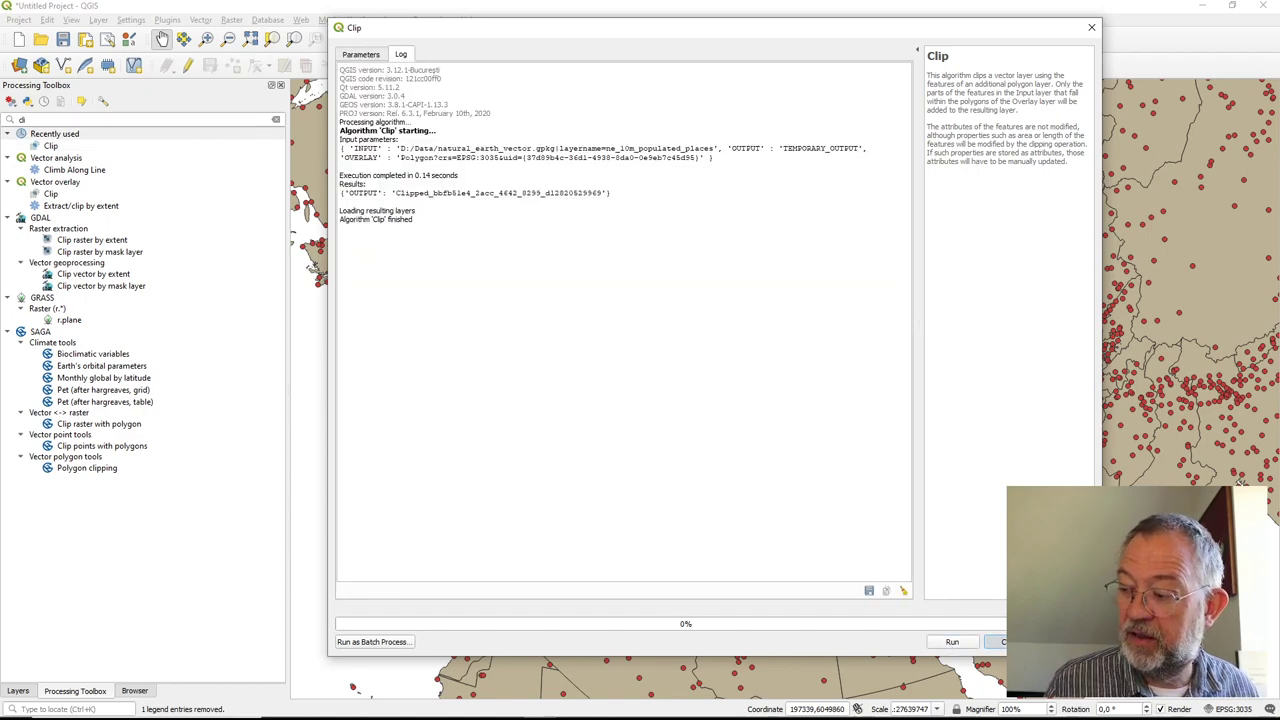
click(999, 641)
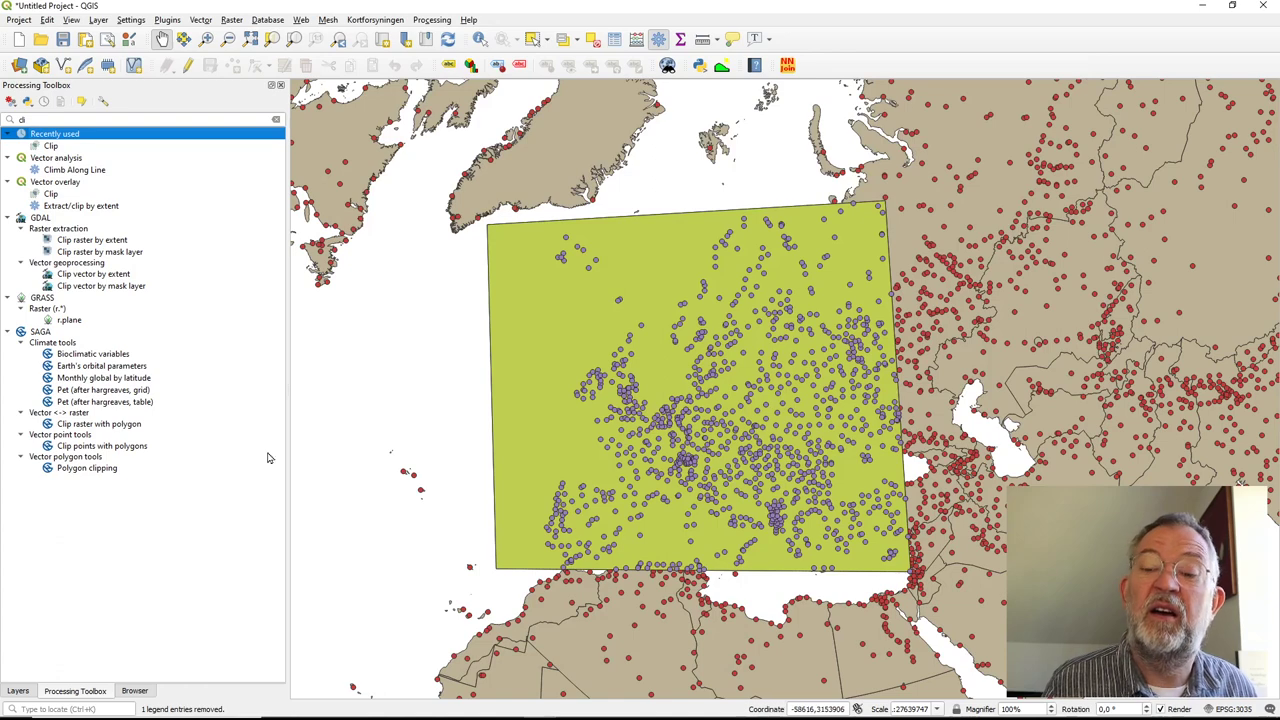
click(18, 690)
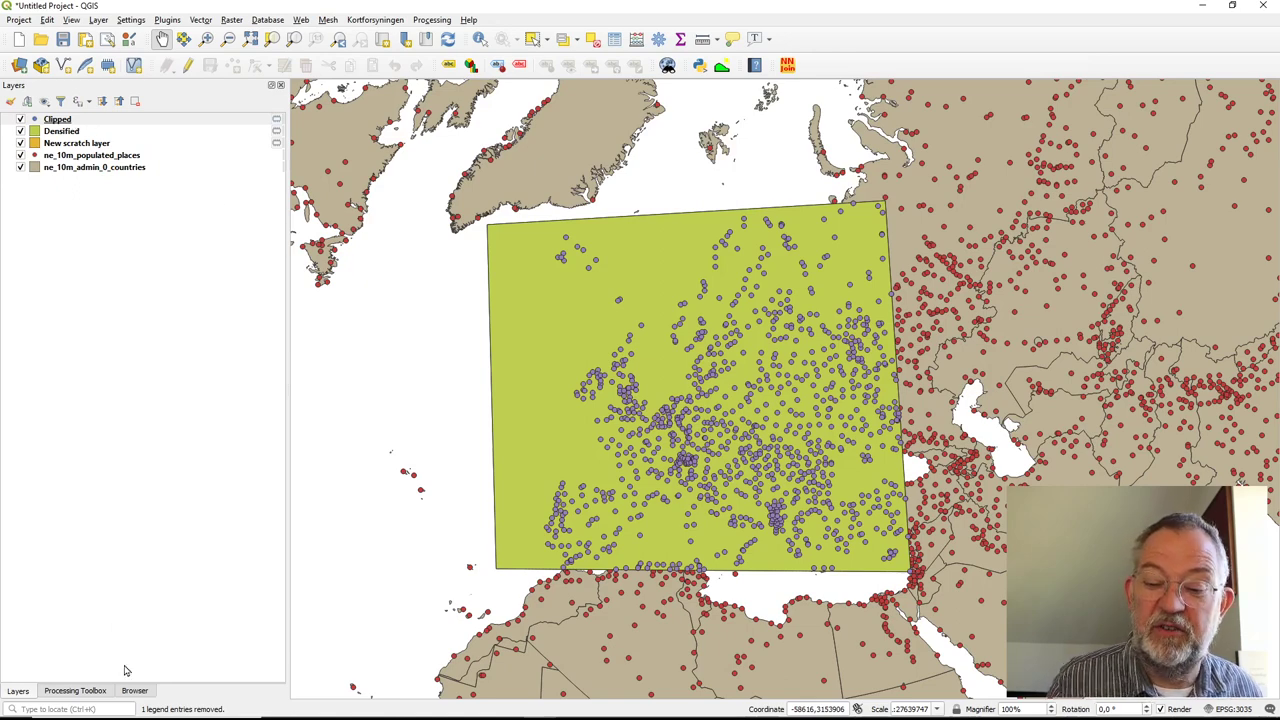
Clip ne_10m_admin_0_countries with the Densified layer as overlay, outputting to a temporary layer.
click(87, 694)
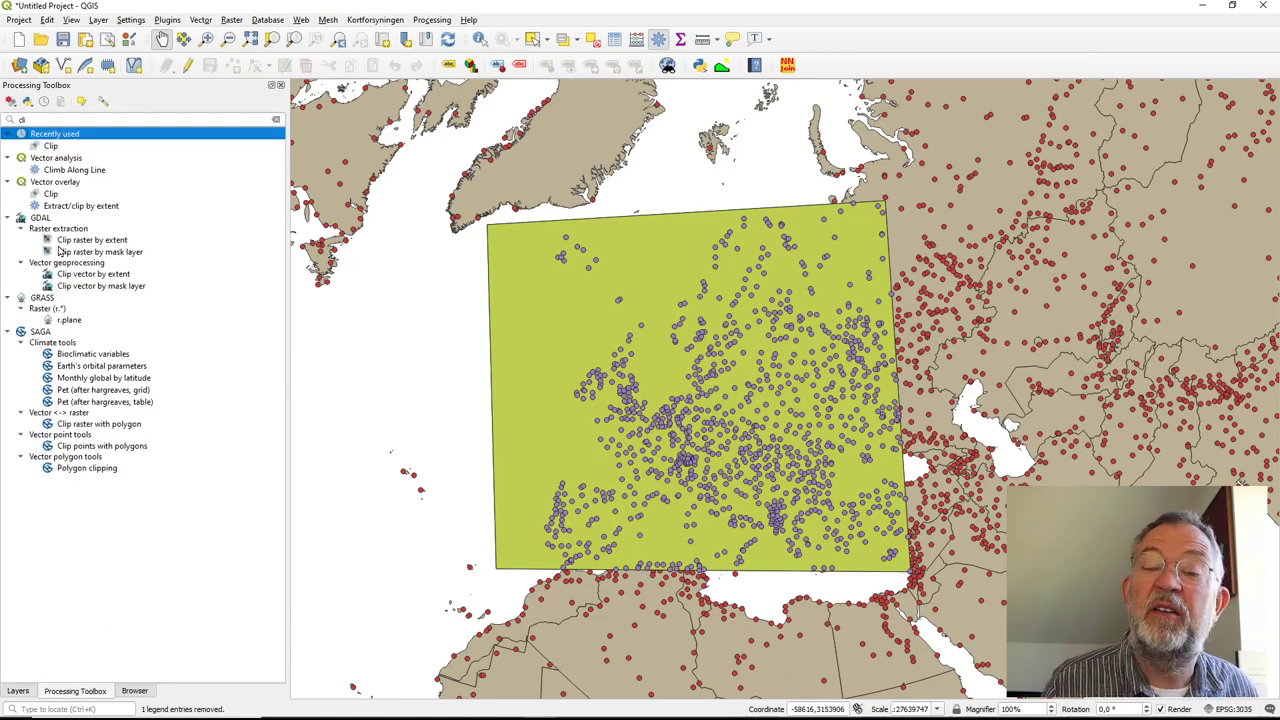
double_click(46, 147)
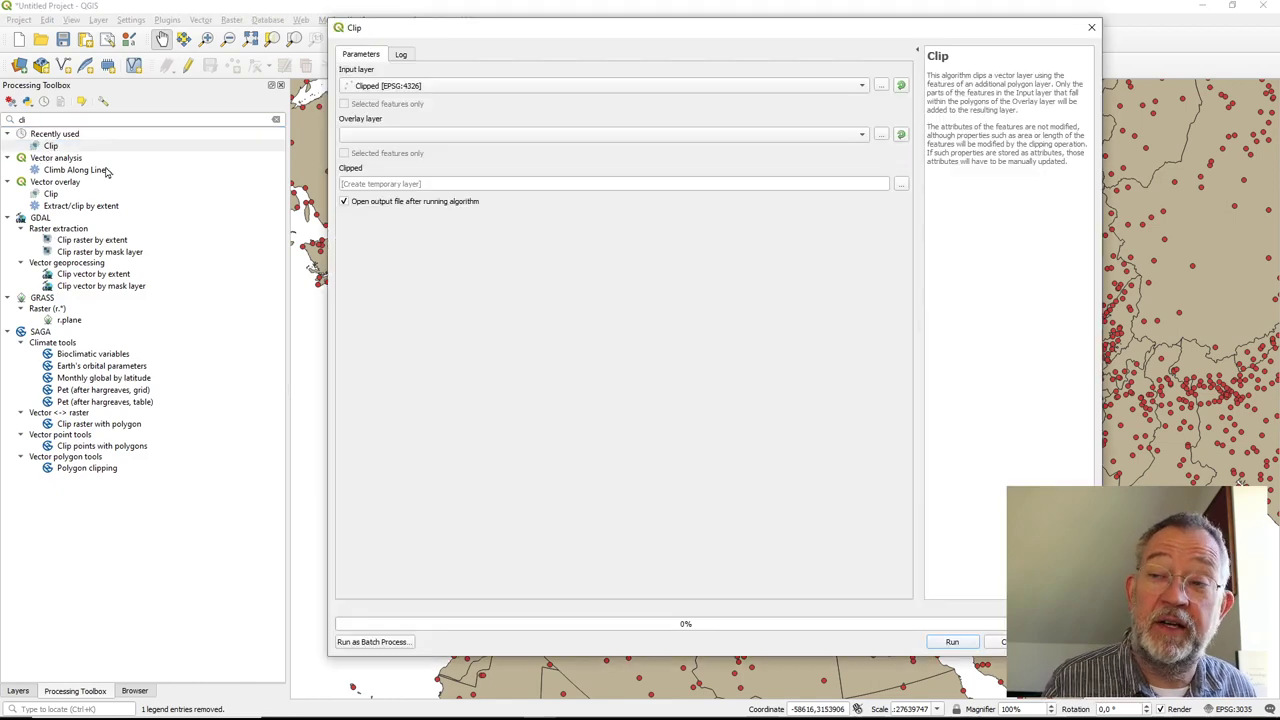
click(405, 89)
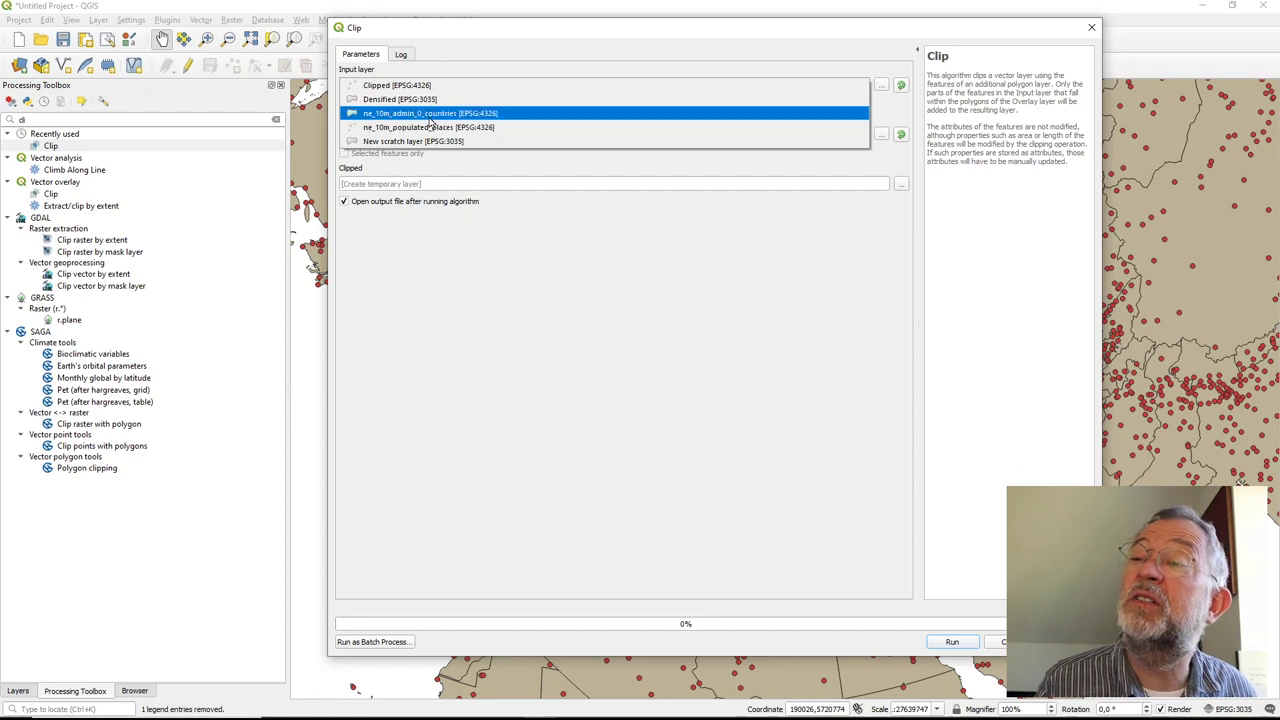
click(420, 116)
click(392, 135)
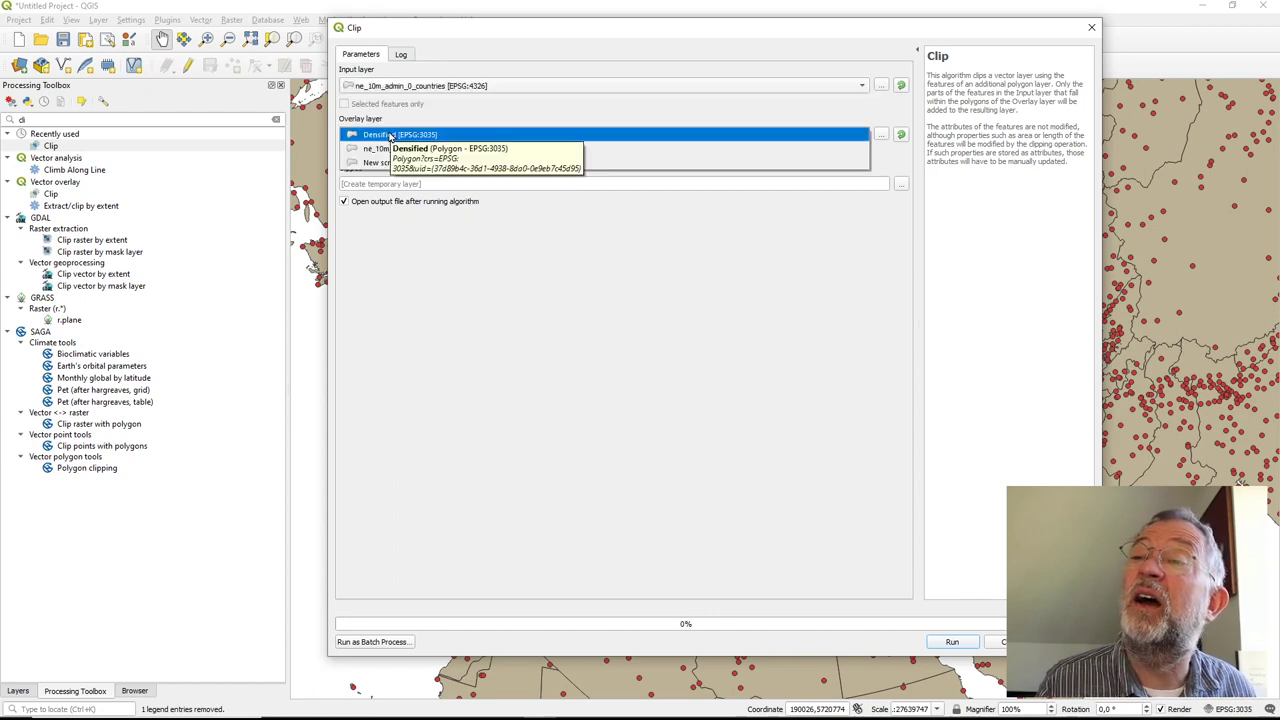
click(400, 134)
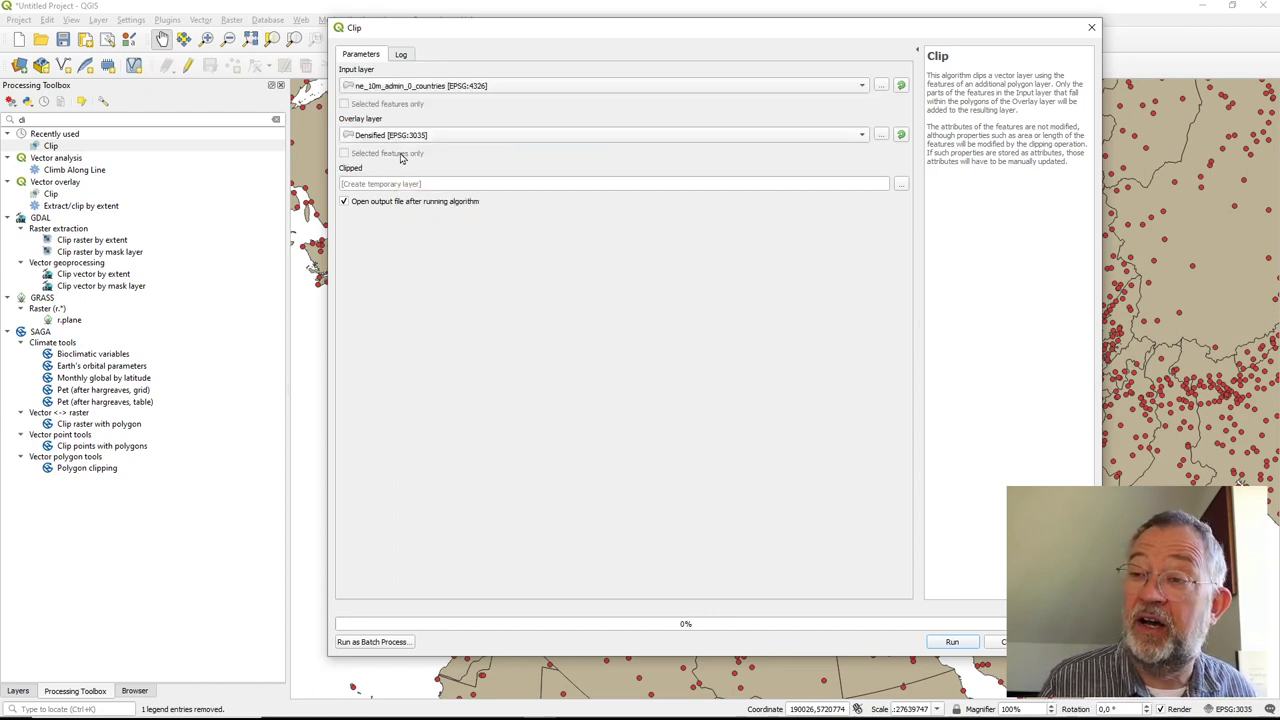
click(945, 642)
click(1000, 642)
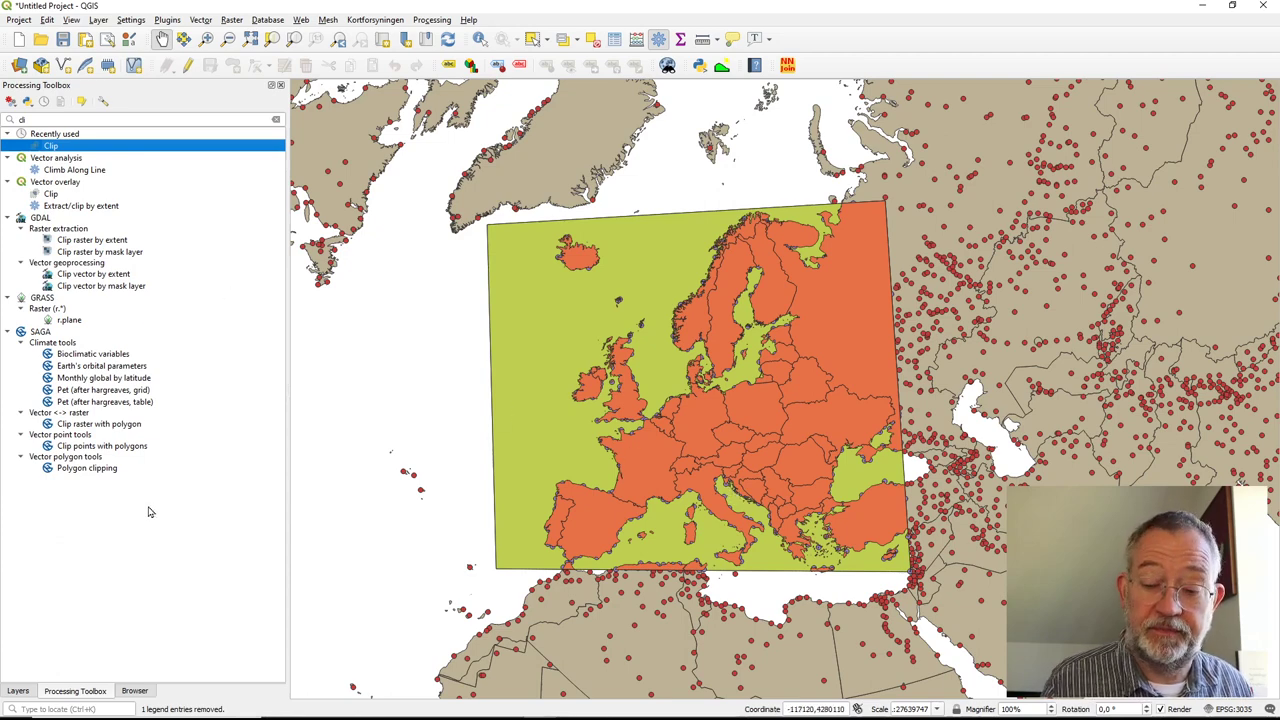
Set the project coordinate reference system from the ne_10m_admin_0_countries layer.
click(17, 691)
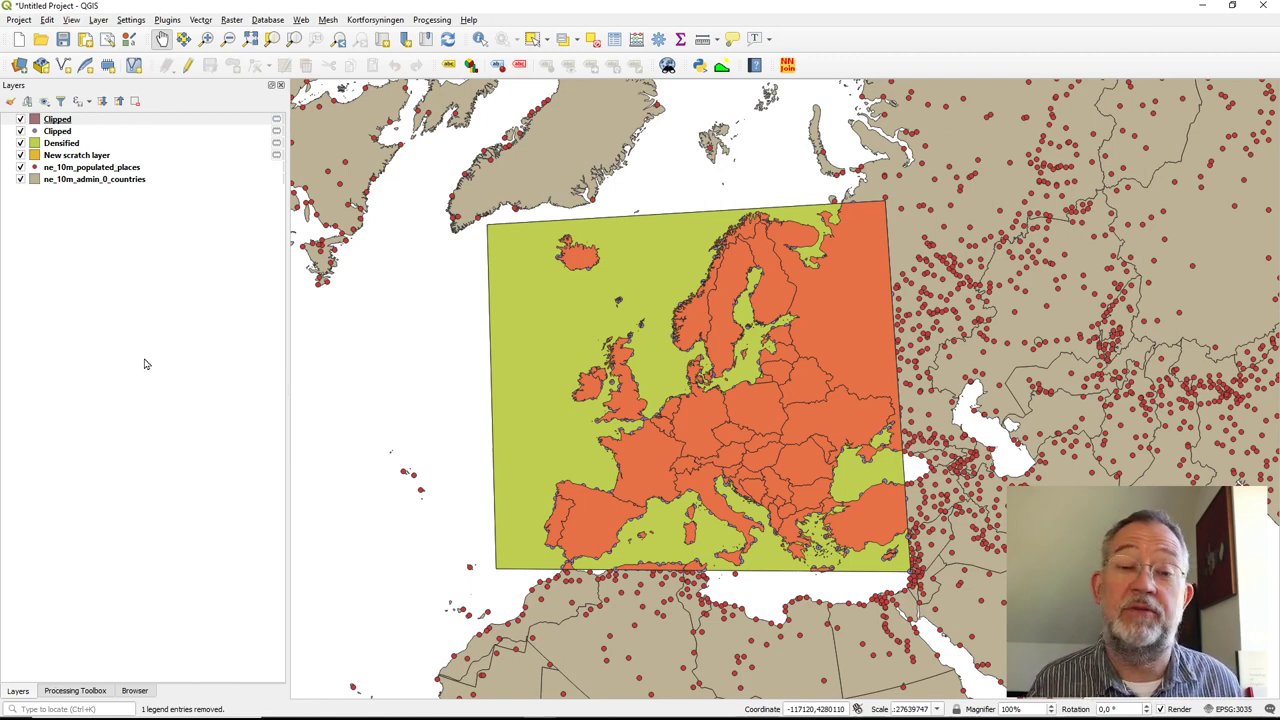
right_click(105, 183)
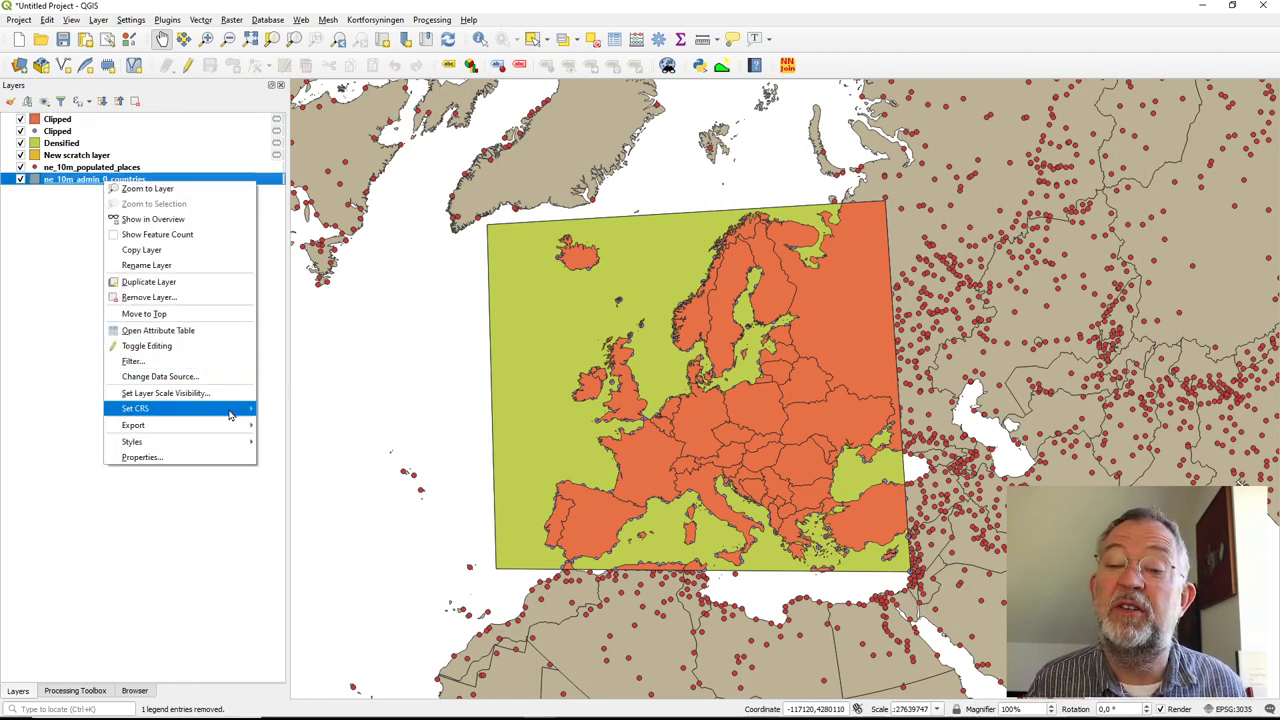
mouse_move(230, 414)
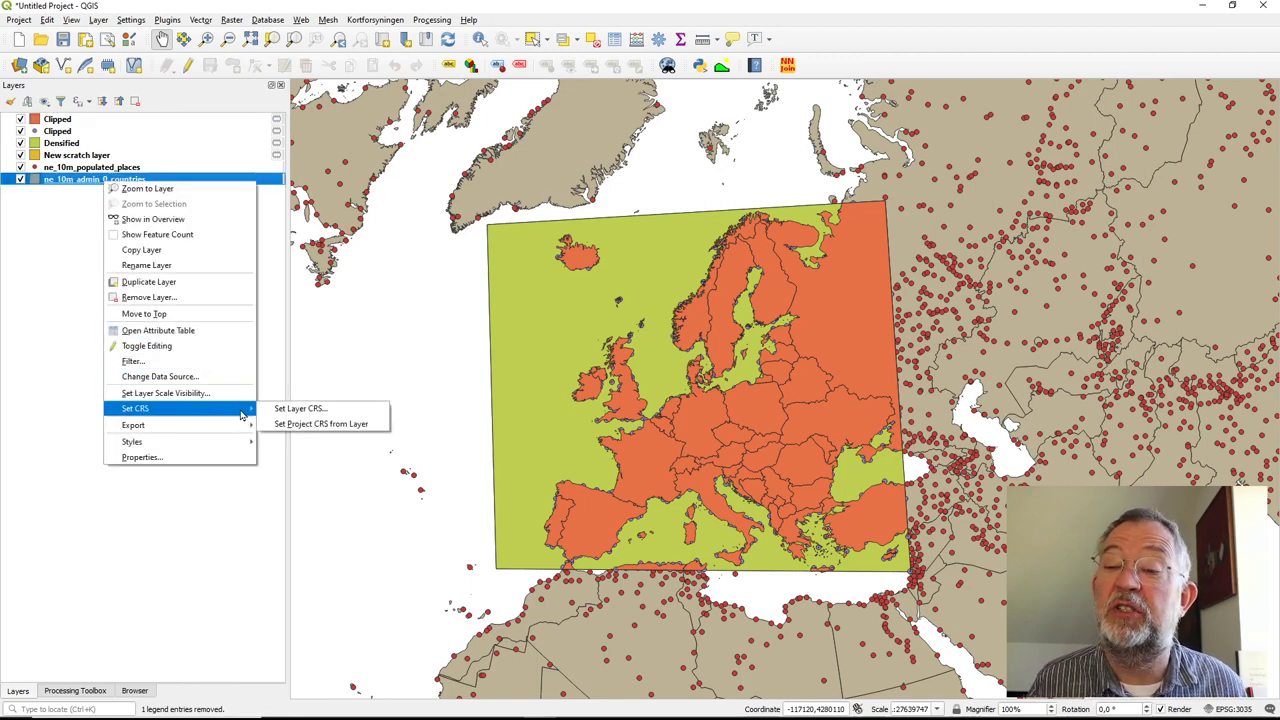
click(320, 424)
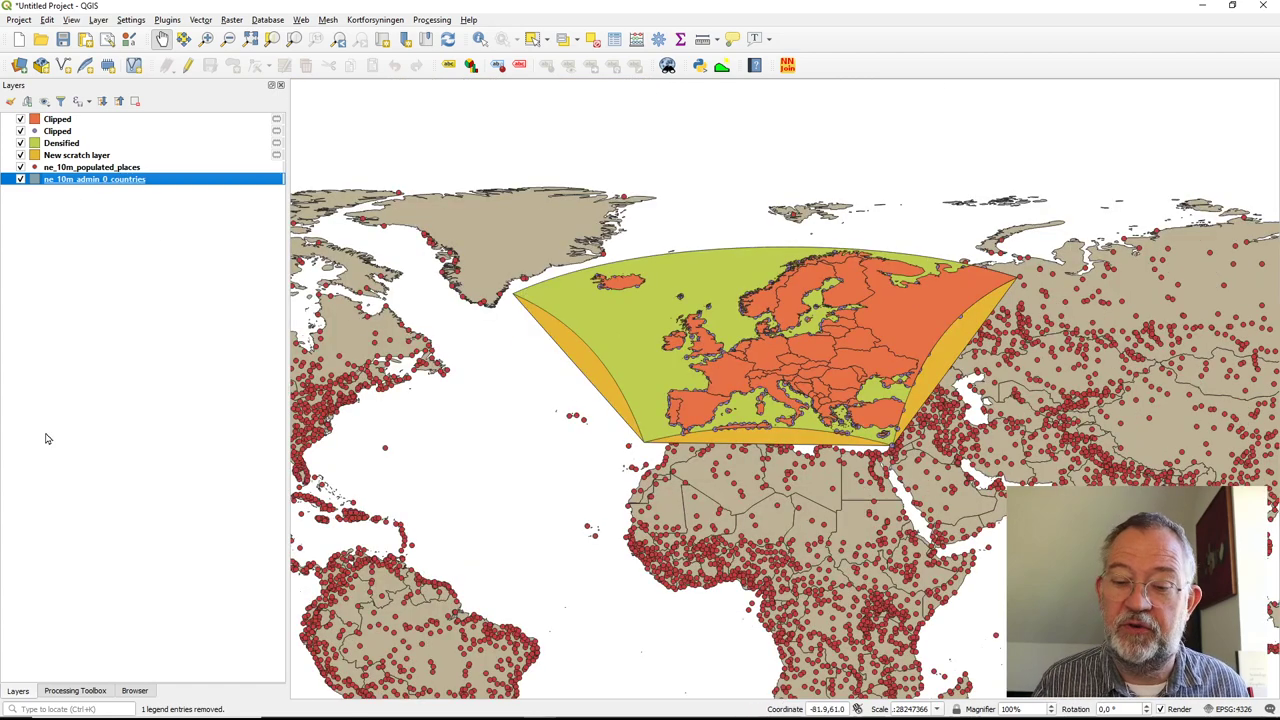
Hide both Clipped layers and toggle the Densified layer's visibility to compare its outline with New scratch layer.
click(20, 119)
click(20, 131)
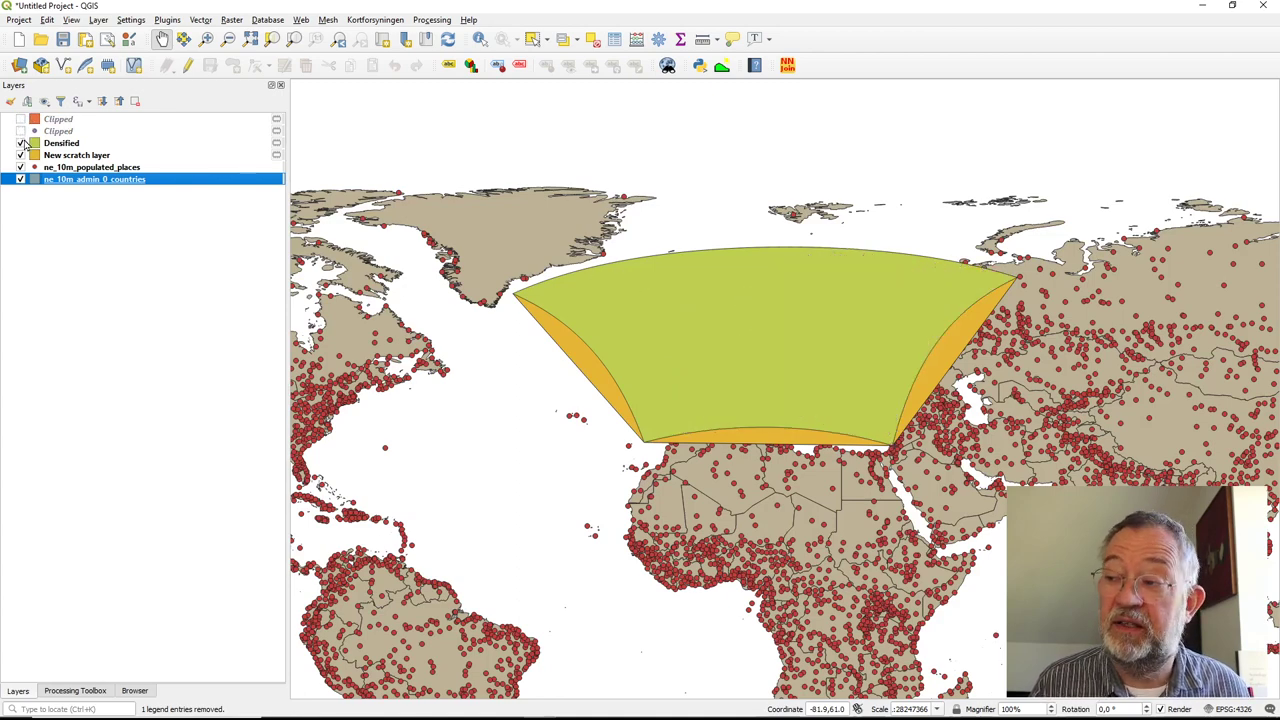
click(21, 143)
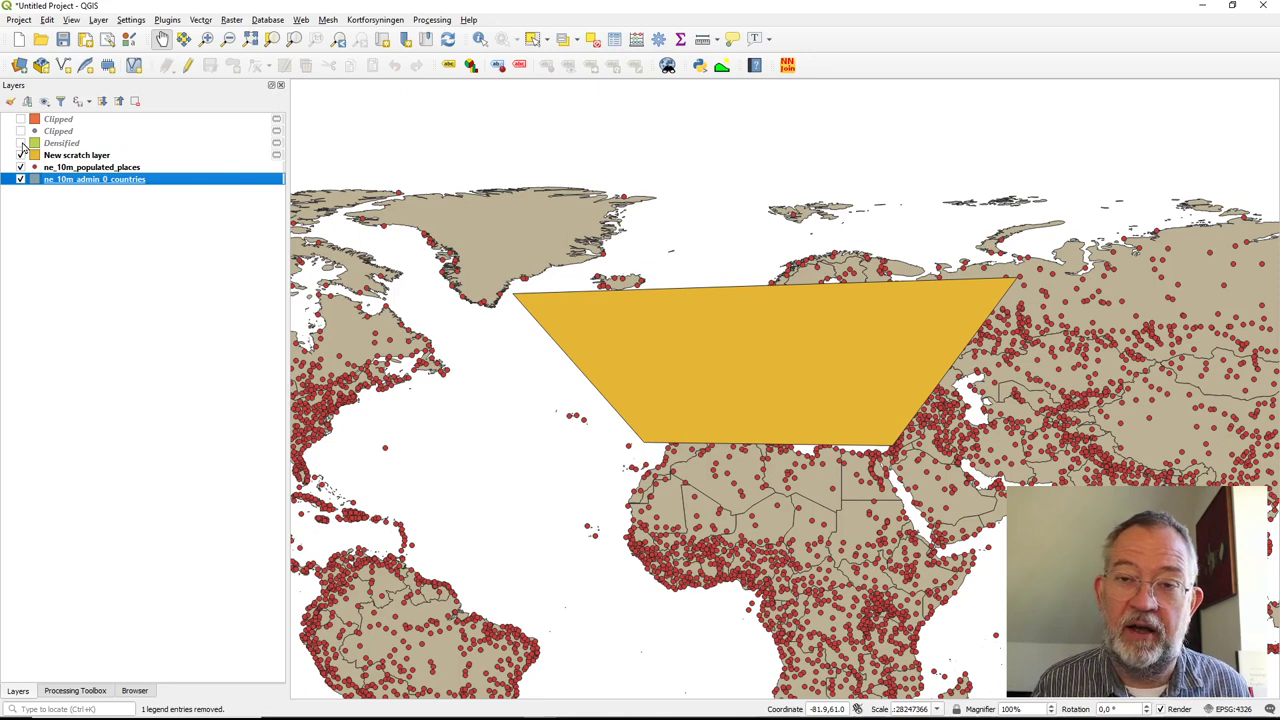
click(21, 143)
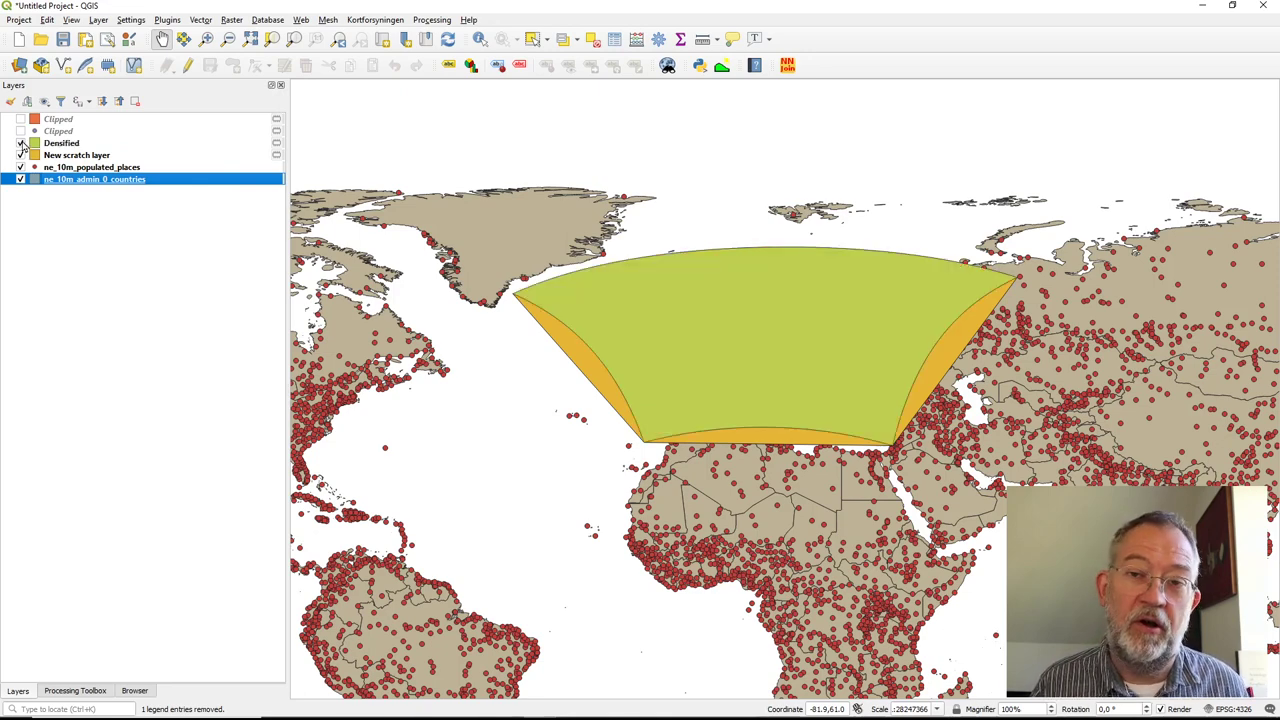
click(21, 143)
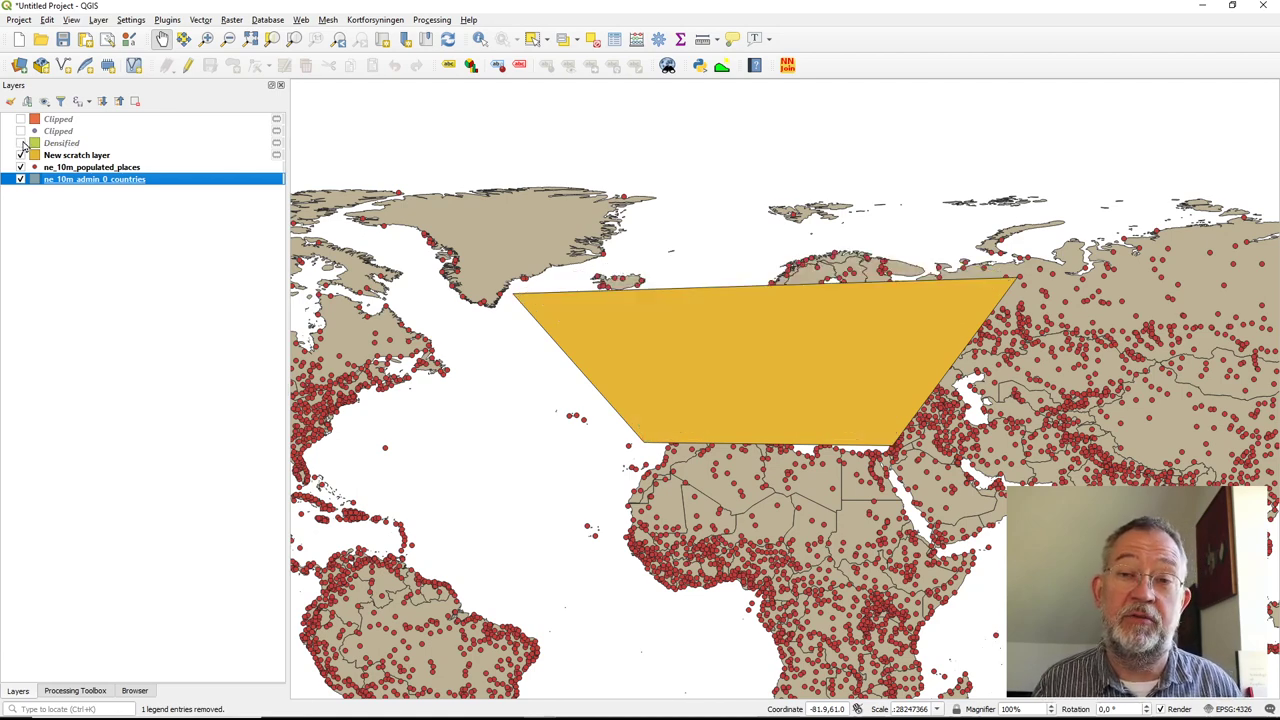
click(21, 143)
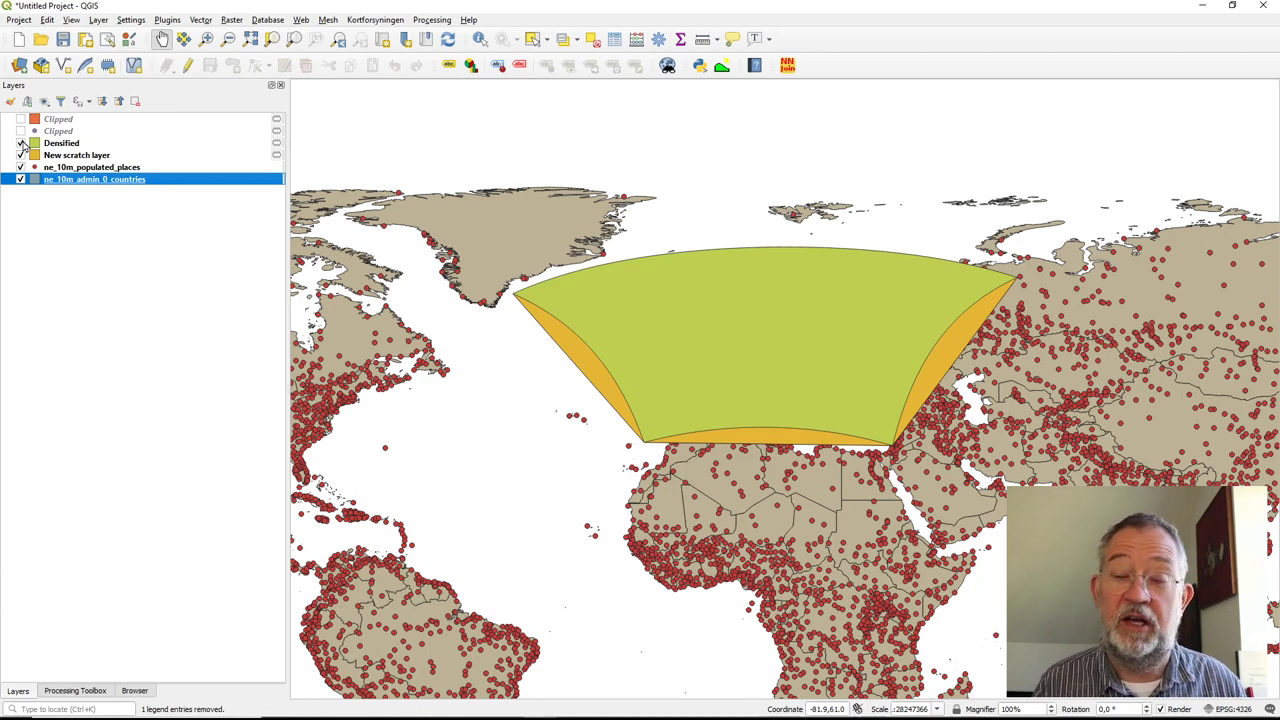